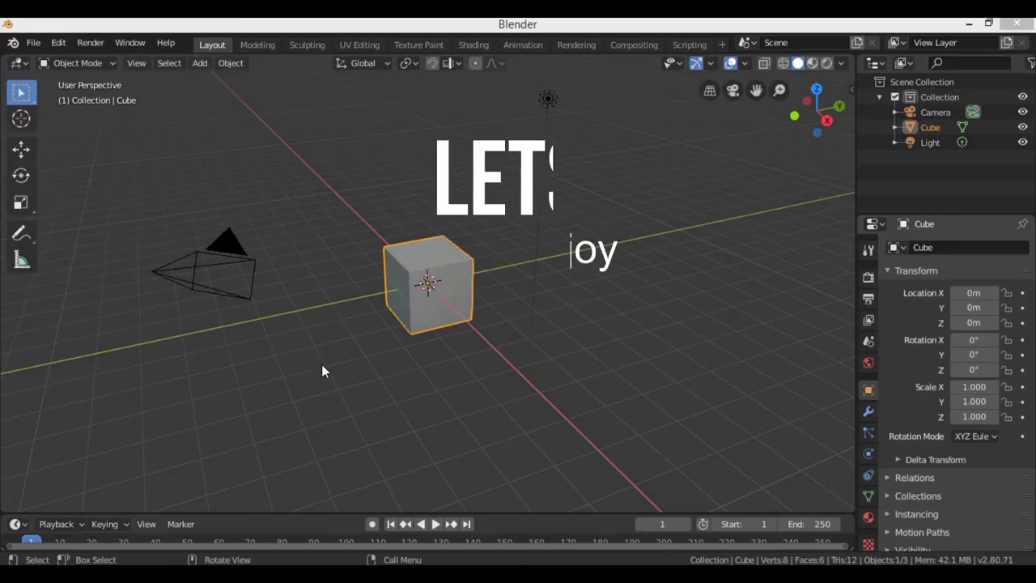
Shrink the default cube to 0.25 scale.
click(411, 286)
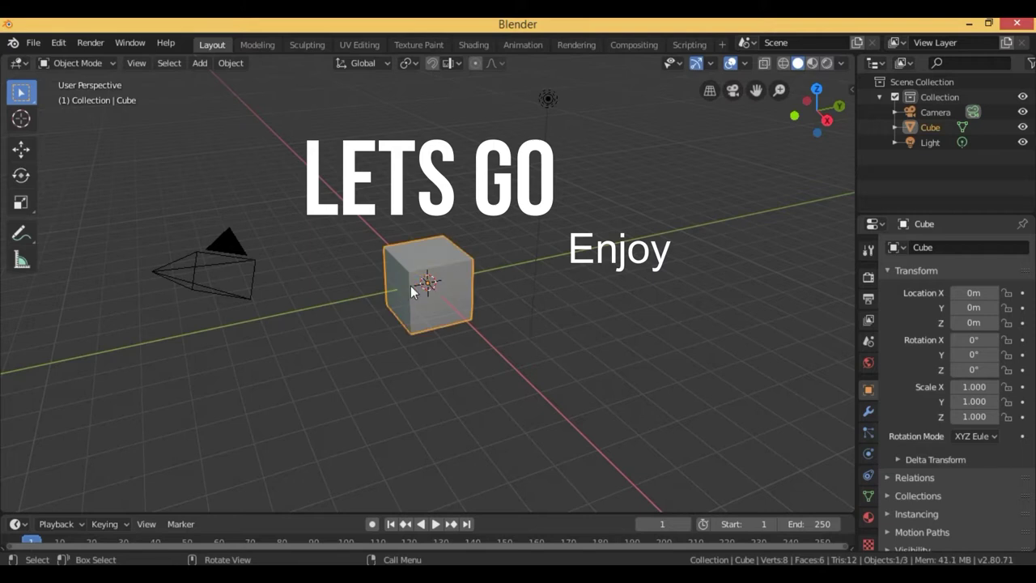
key(s)
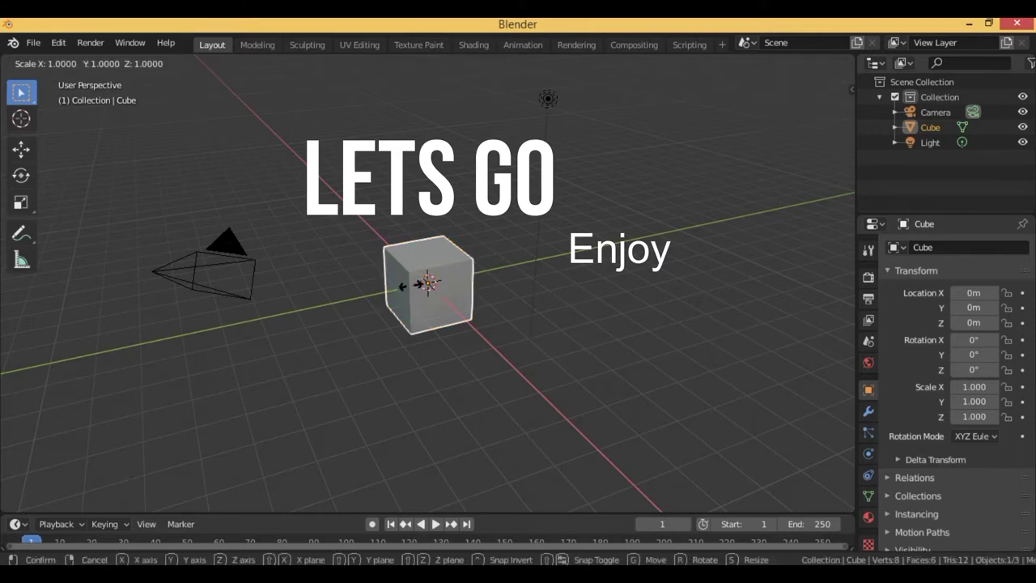
text(.25)
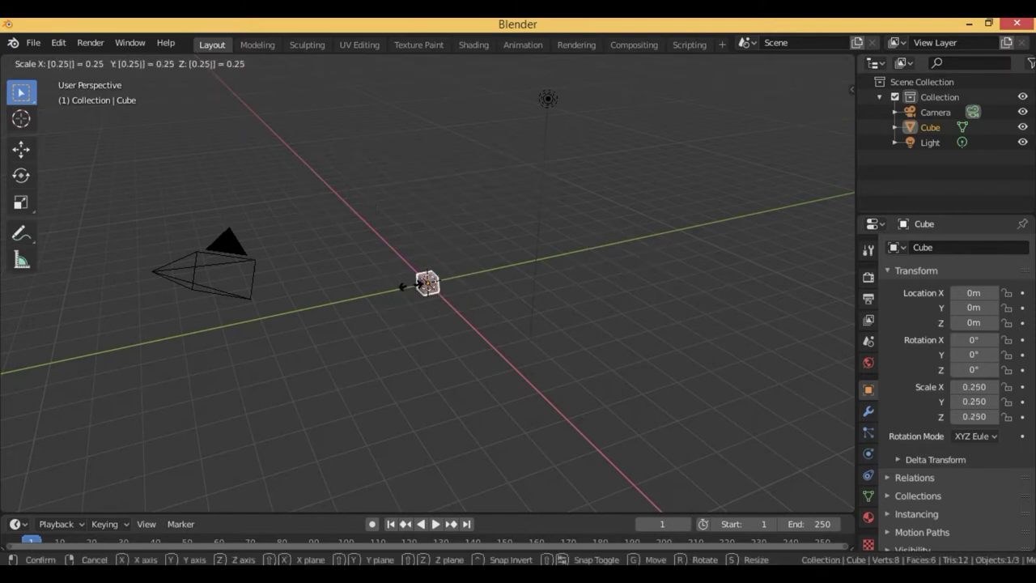
key(Return)
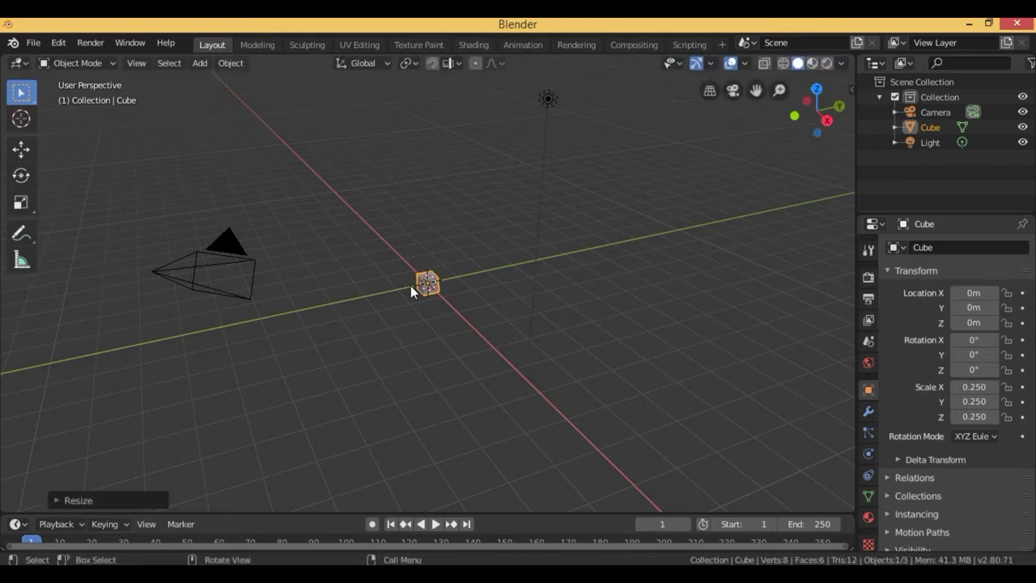
key(shift+h)
scroll(497, 298, up, 3)
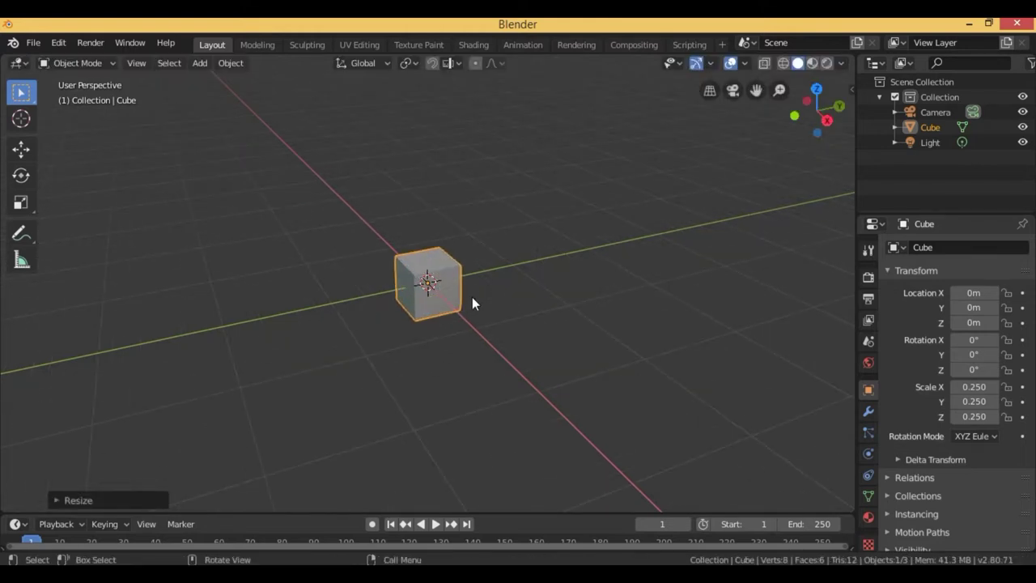
scroll(559, 312, up, 1)
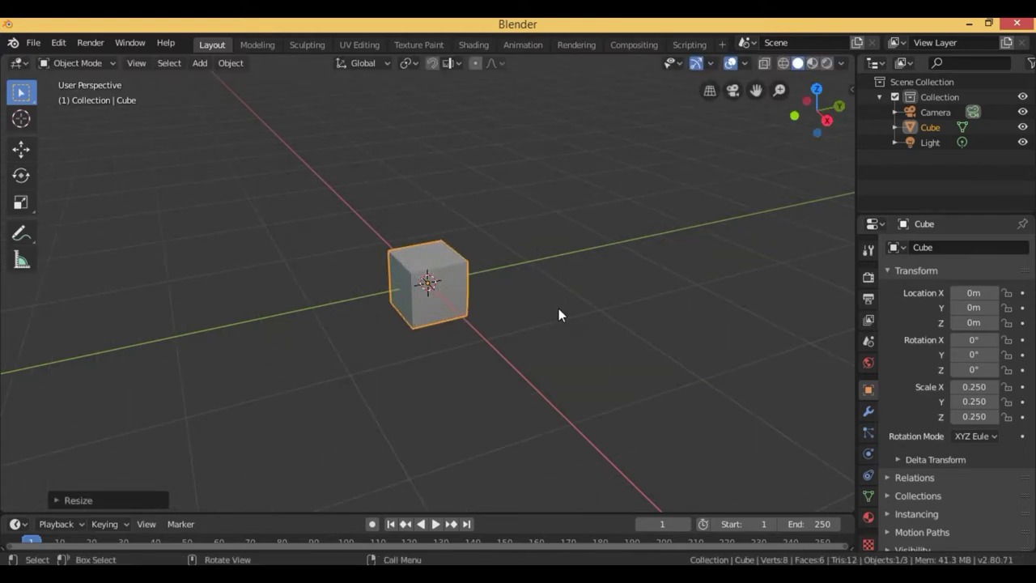
Add three Array modifiers to the cube.
click(869, 413)
click(922, 249)
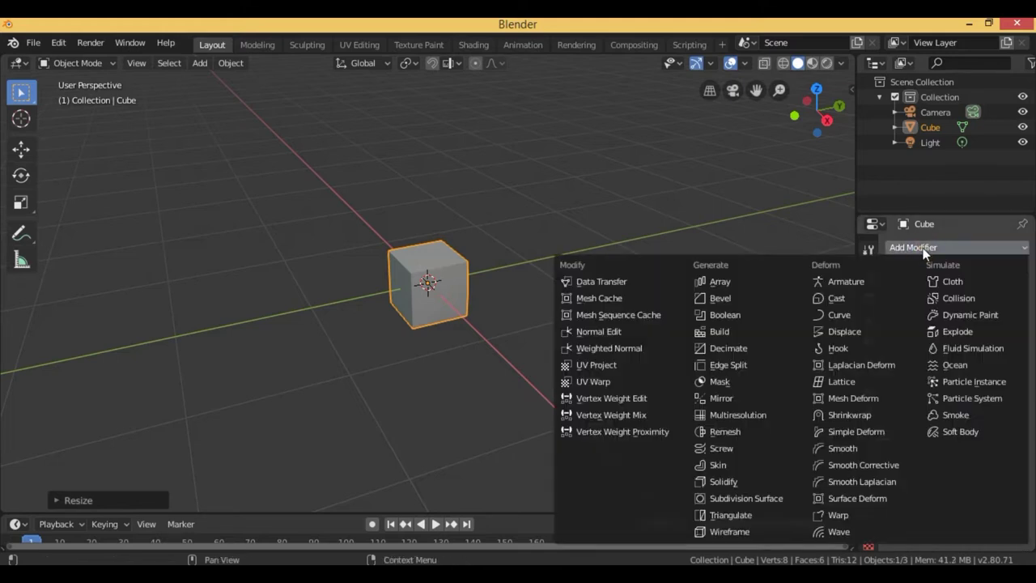
click(736, 276)
click(915, 245)
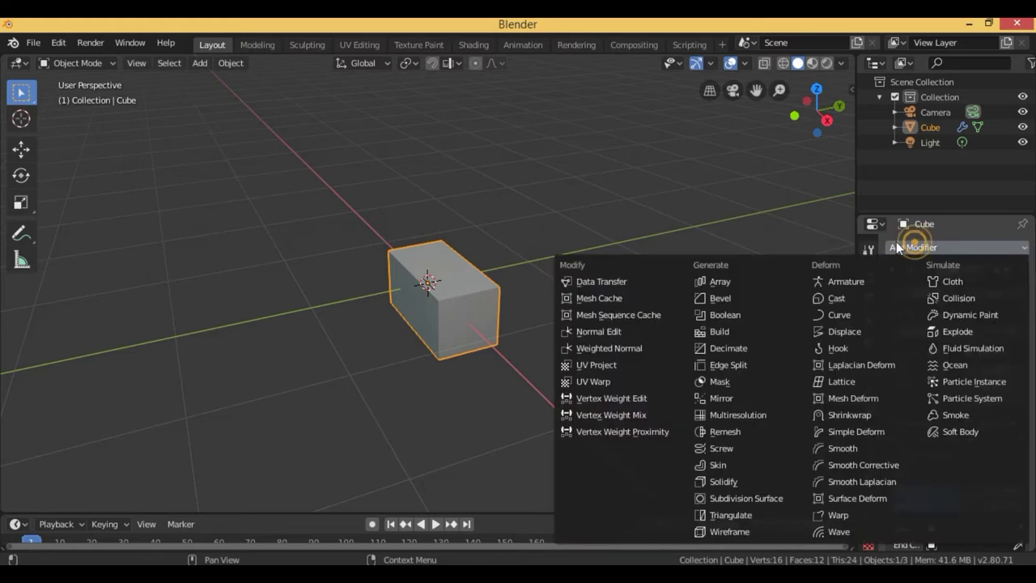
click(716, 279)
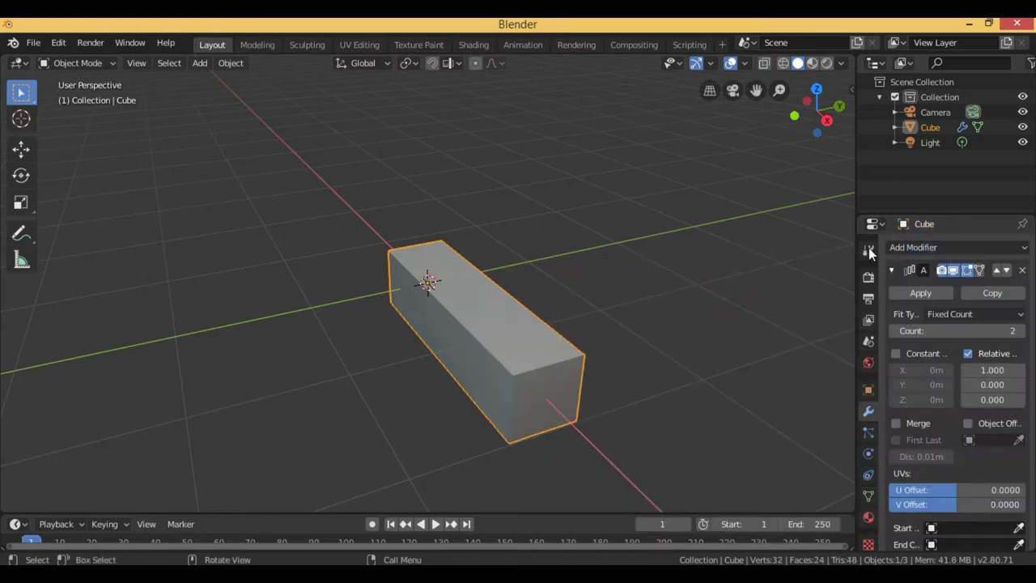
click(917, 248)
click(733, 281)
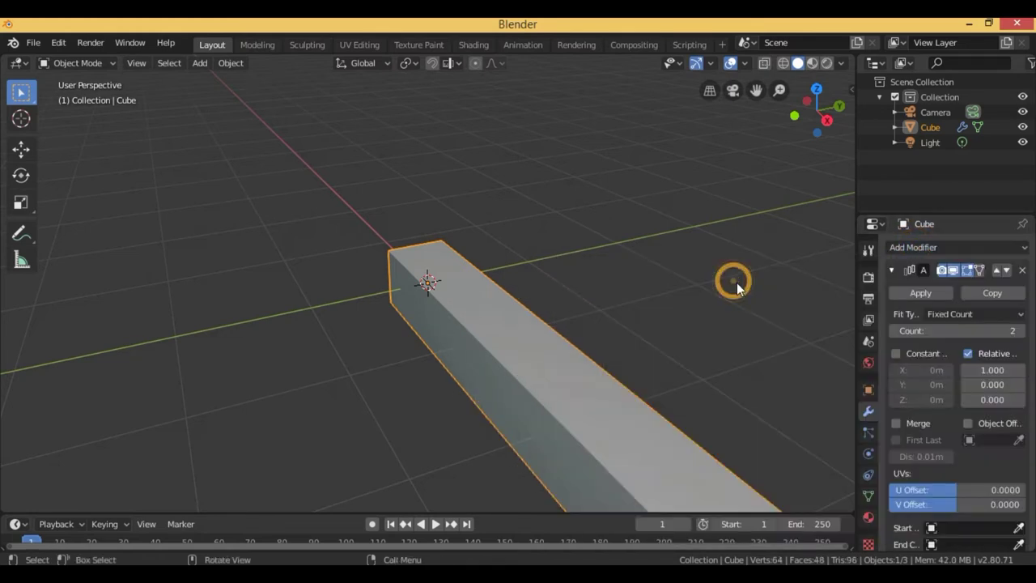
Set the first Array to 12 copies with a relative X offset of 1.05.
click(945, 331)
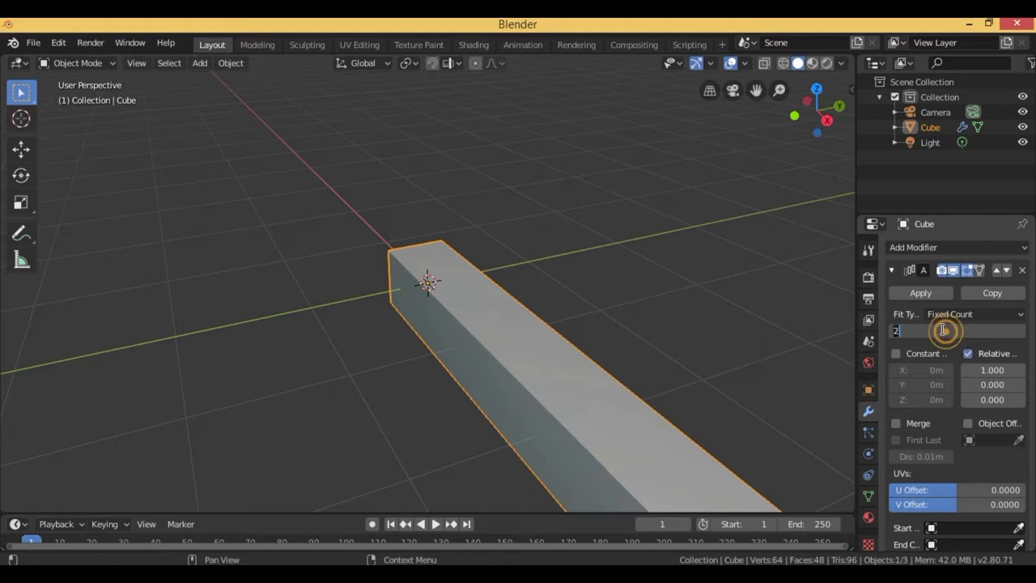
key(BackSpace)
text(2)
key(Return)
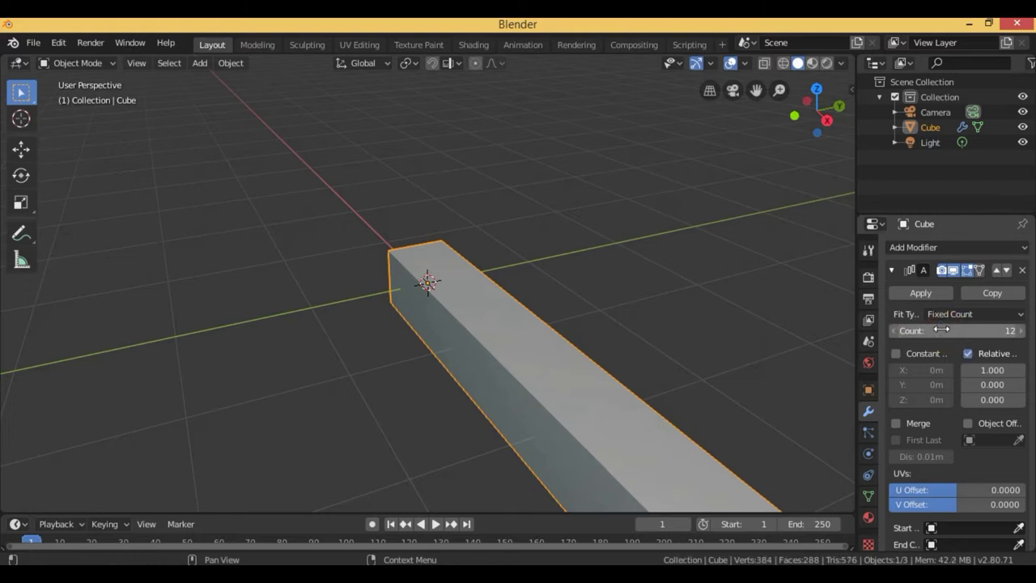
click(983, 369)
text(1.0)
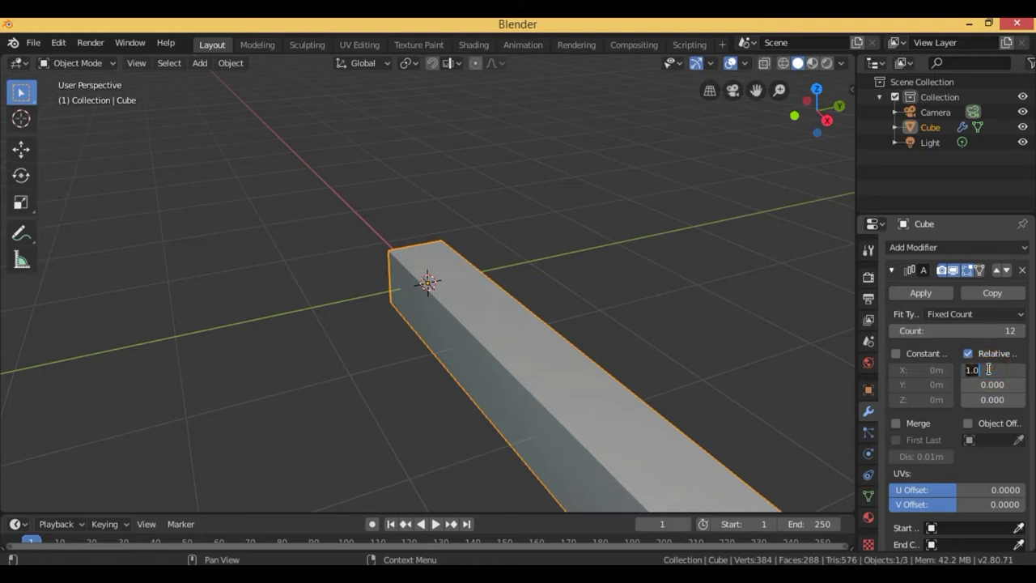
text(5)
key(BackSpace)
text(1.05)
key(Return)
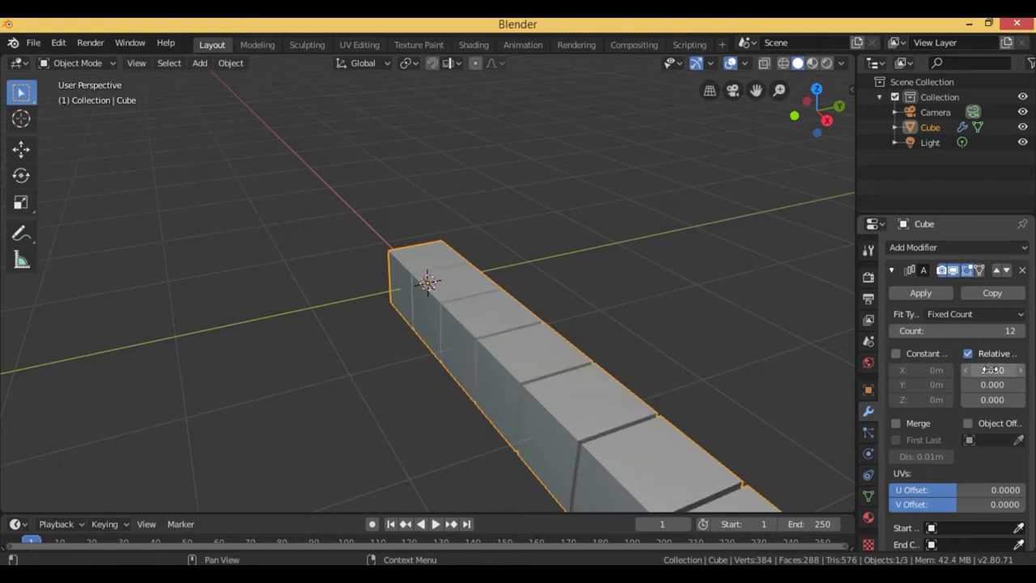
scroll(969, 450, down, 1)
Set the second Array modifier's count to 12.
scroll(969, 450, down, 2)
scroll(962, 450, down, 1)
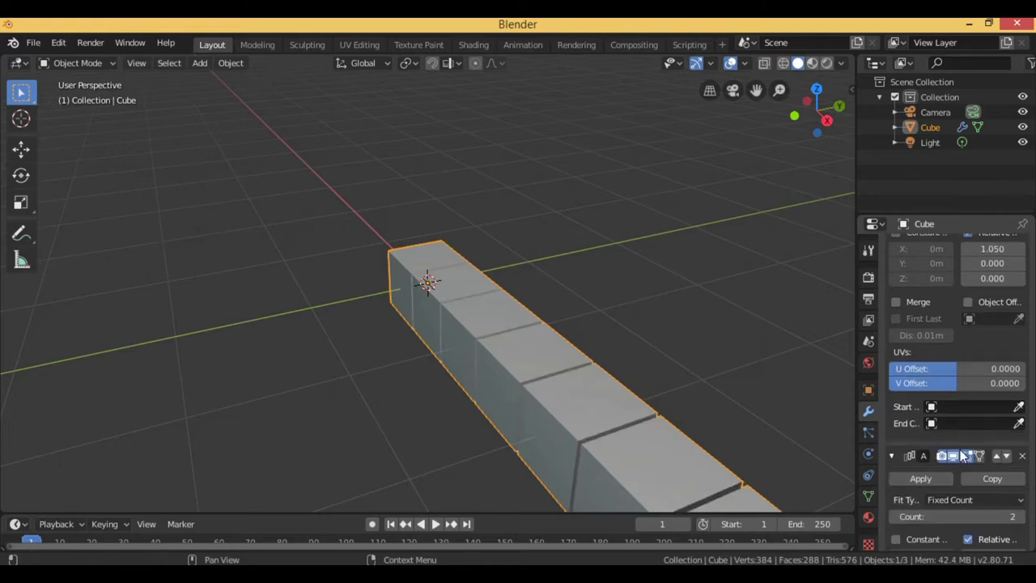
scroll(962, 449, down, 2)
scroll(960, 449, down, 1)
click(953, 426)
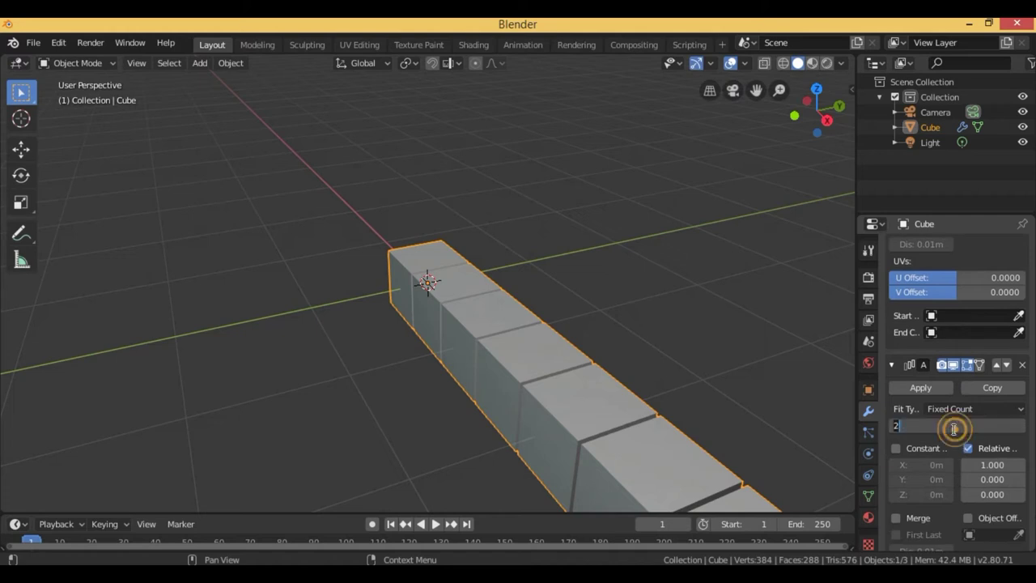
key(BackSpace)
text(12)
key(Return)
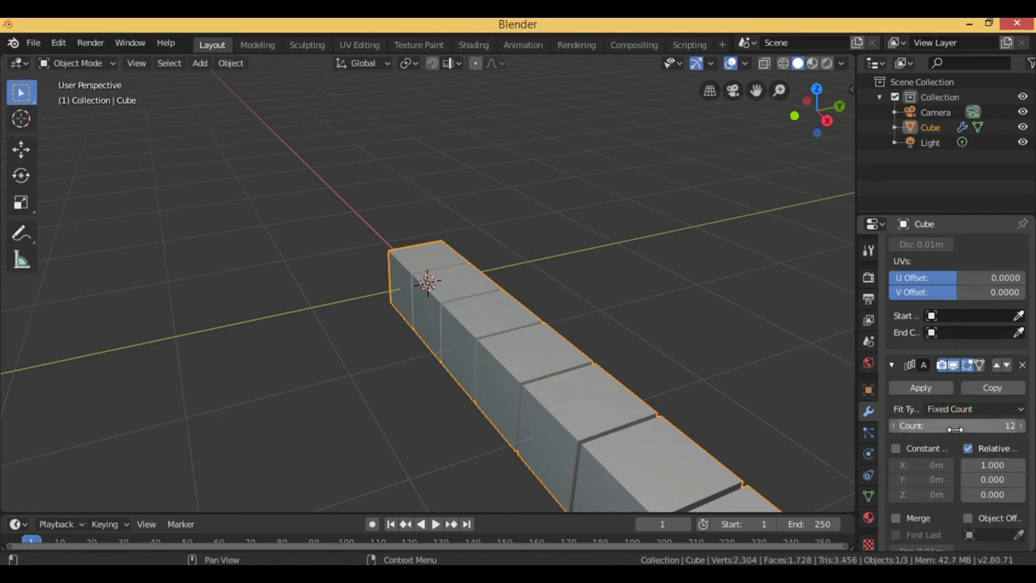
Change the second Array's relative offset to X 0 and Y 1.05.
scroll(960, 417, down, 3)
click(987, 403)
key(BackSpace)
text(0)
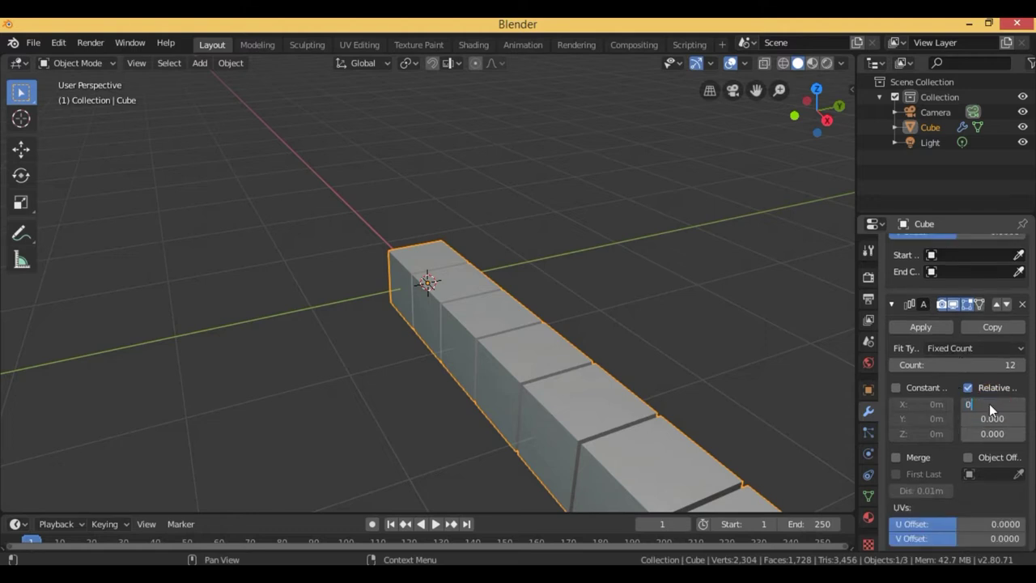
key(Return)
click(990, 413)
text(0.0)
text(1)
text(05)
key(Return)
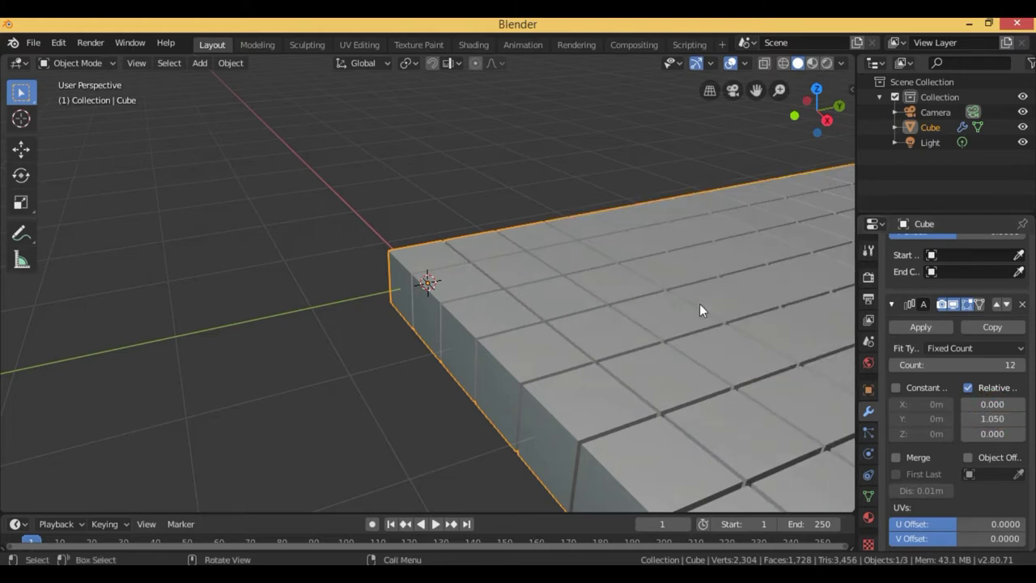
scroll(701, 302, down, 3)
scroll(702, 309, down, 3)
scroll(698, 313, down, 2)
scroll(698, 313, up, 1)
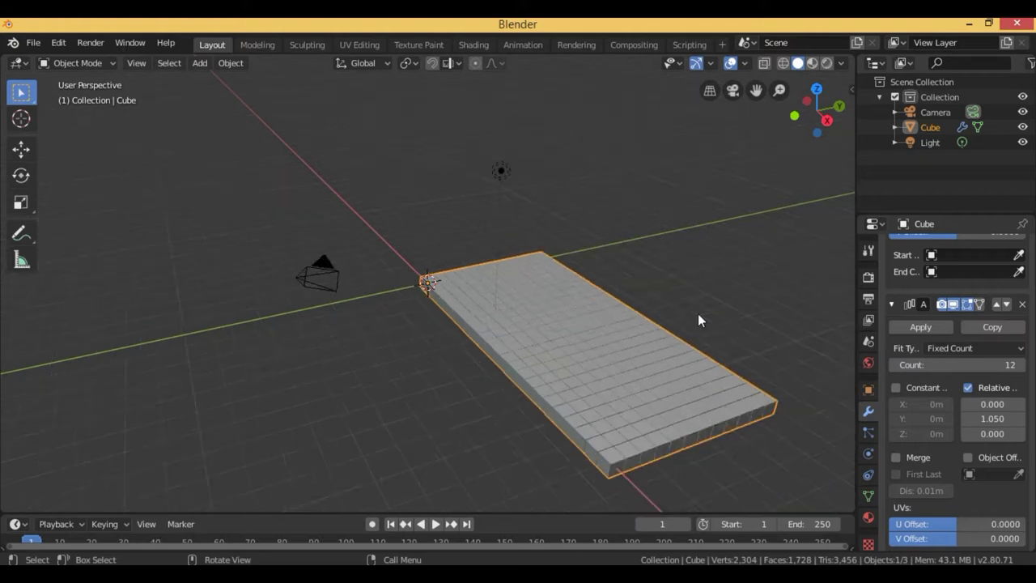
scroll(698, 315, down, 1)
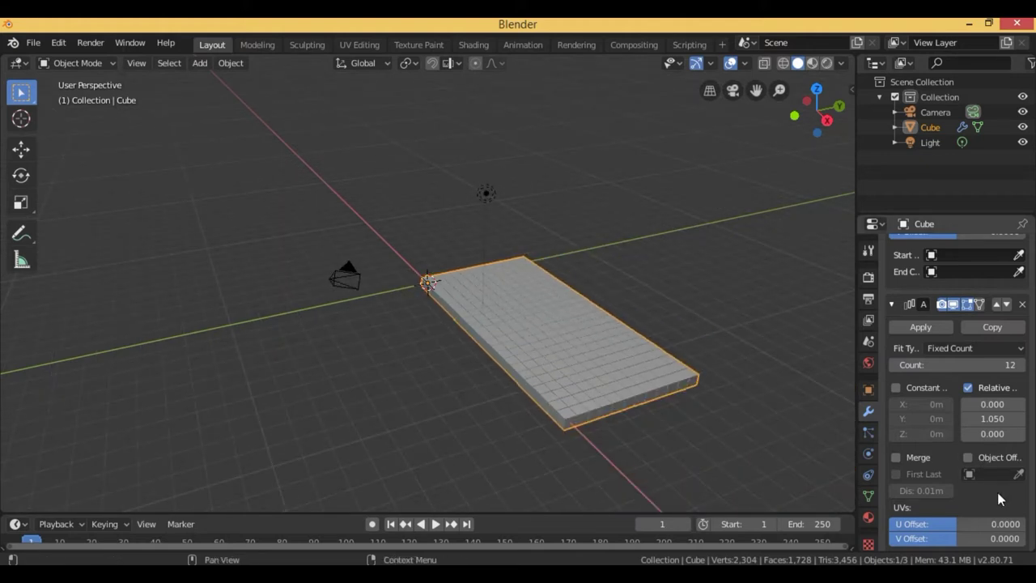
scroll(977, 466, down, 3)
scroll(976, 458, down, 3)
Set the third Array to 12 copies with an X offset of 0.
scroll(975, 458, down, 3)
scroll(975, 460, down, 1)
double_click(966, 366)
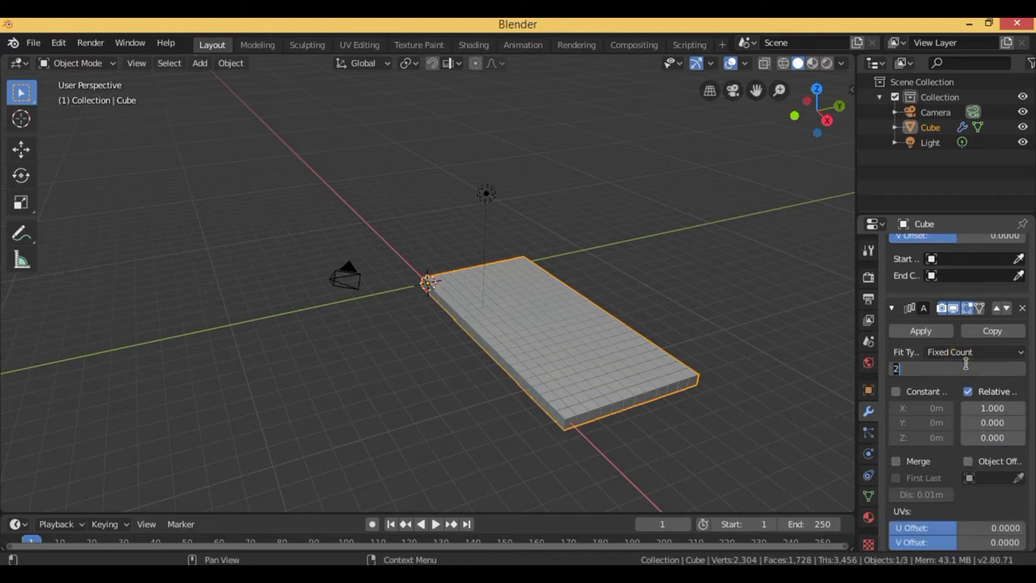
key(BackSpace)
text(12)
key(Return)
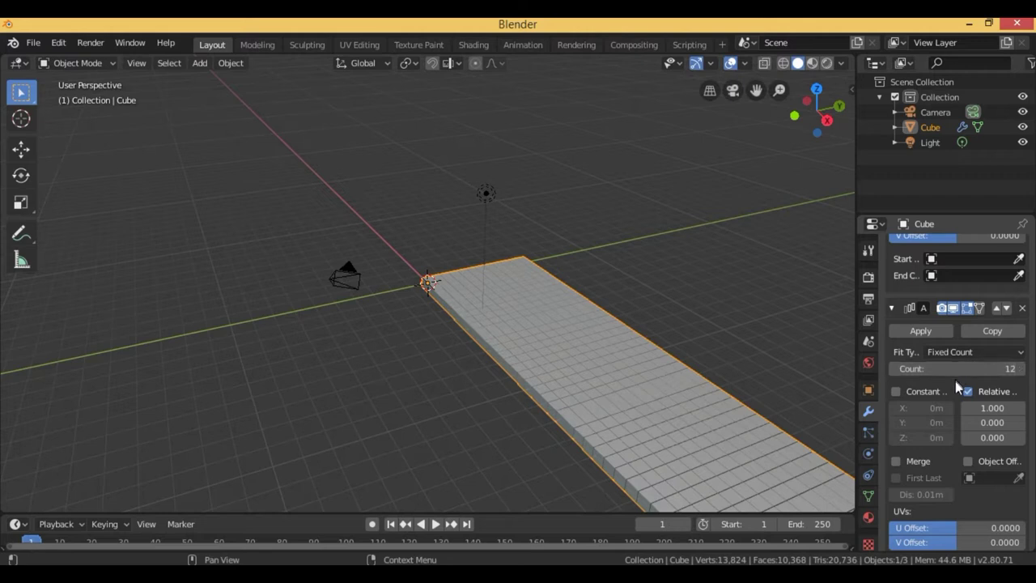
click(995, 408)
key(BackSpace)
text(0)
key(Return)
Give the third Array a Z offset of 1.05 and apply the Array modifiers.
click(992, 437)
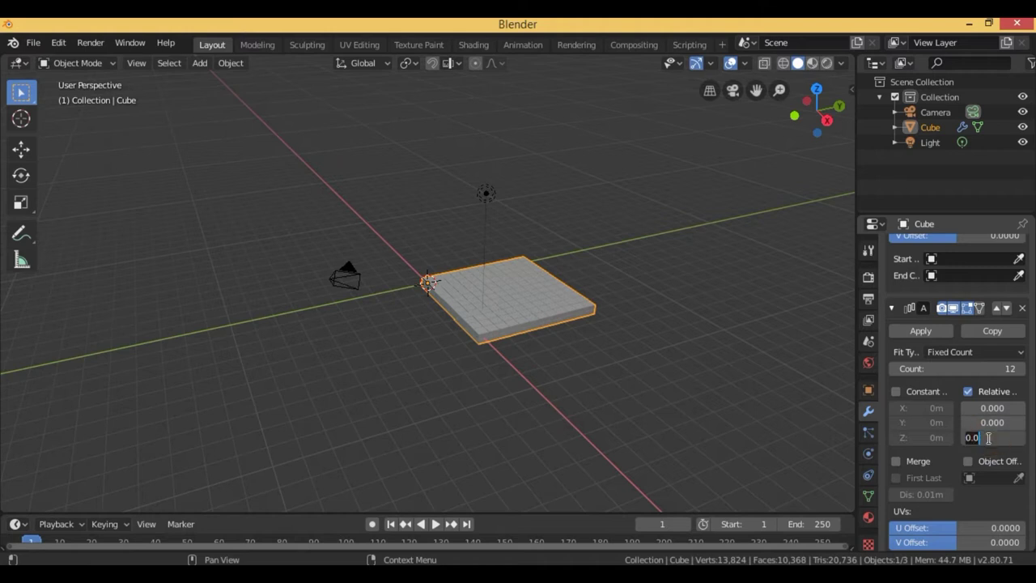
key(BackSpace)
text(1)
key(Return)
drag(993, 437, 999, 437)
click(920, 332)
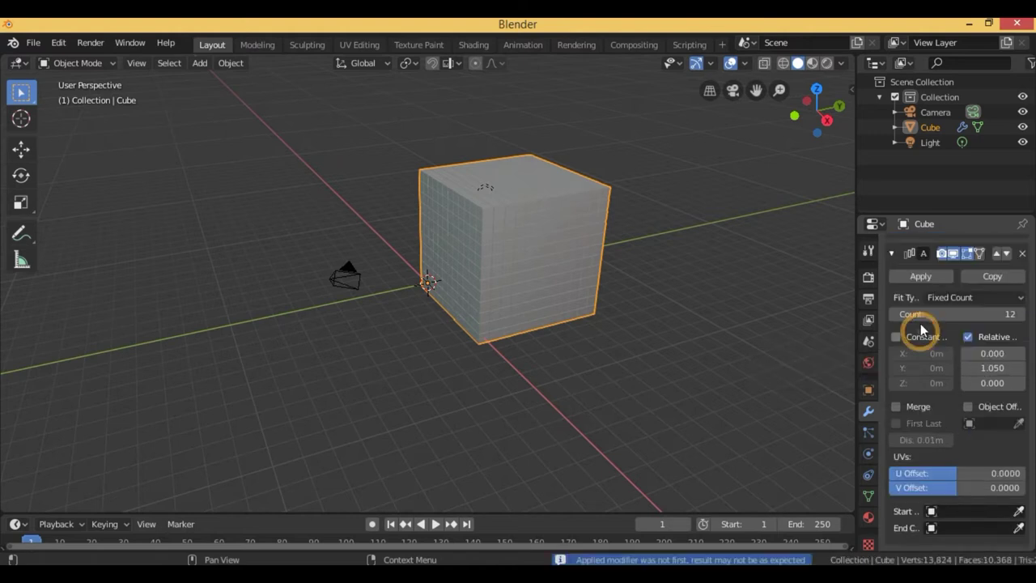
click(922, 277)
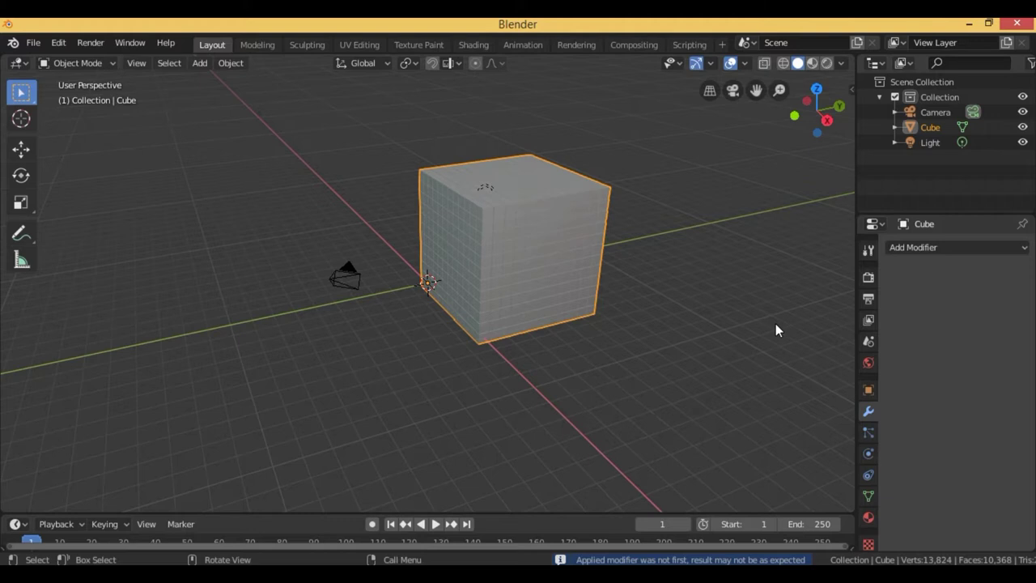
key(r)
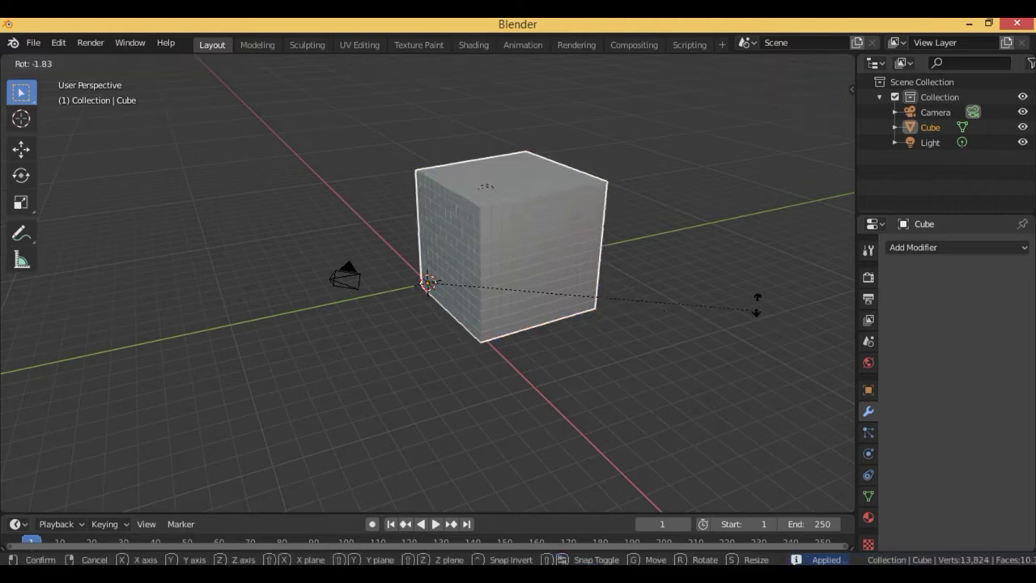
Confirm the block's tilt, separate its mesh by loose parts, and return to Object Mode.
click(486, 194)
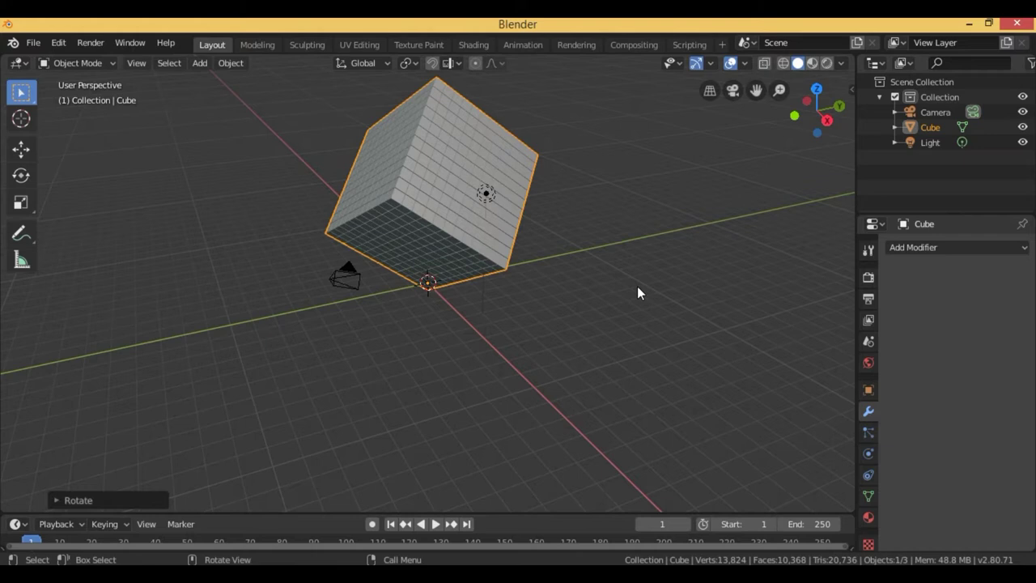
click(81, 63)
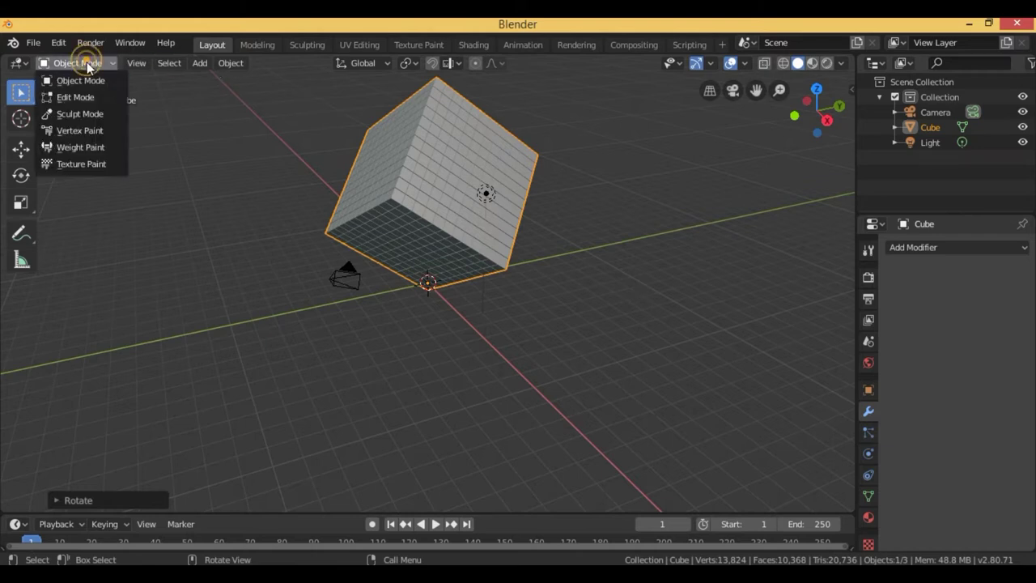
click(84, 95)
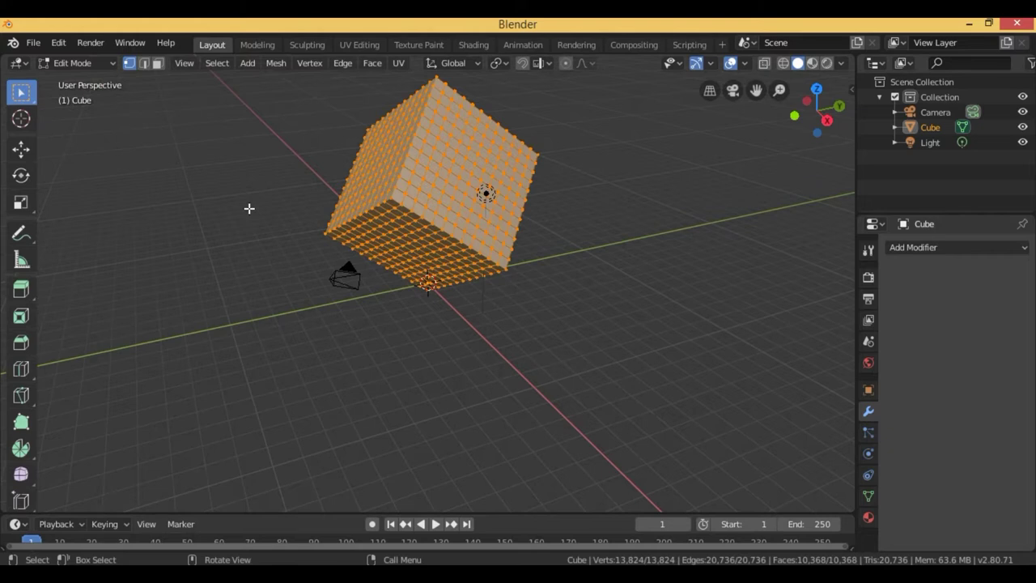
key(p)
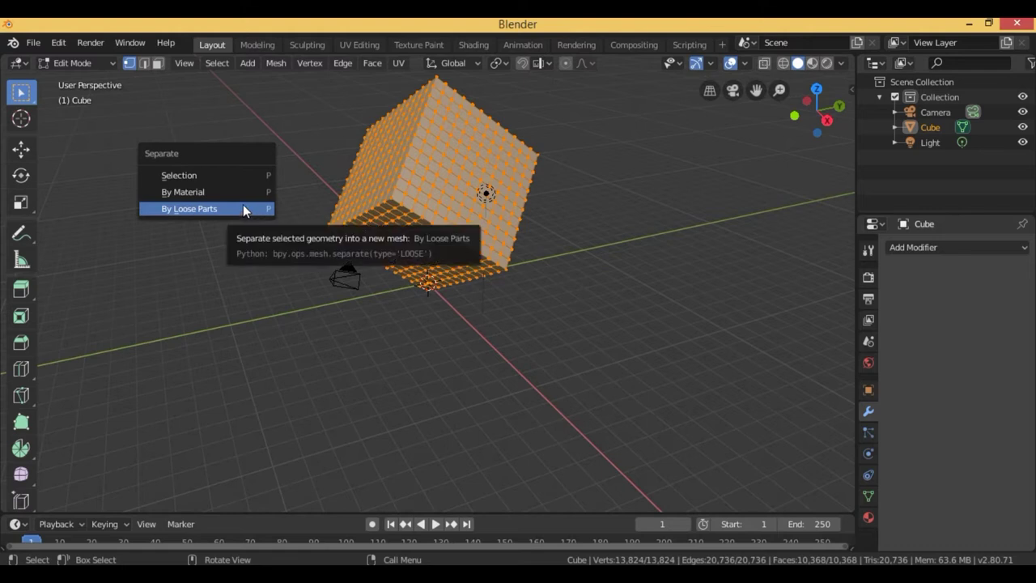
click(213, 210)
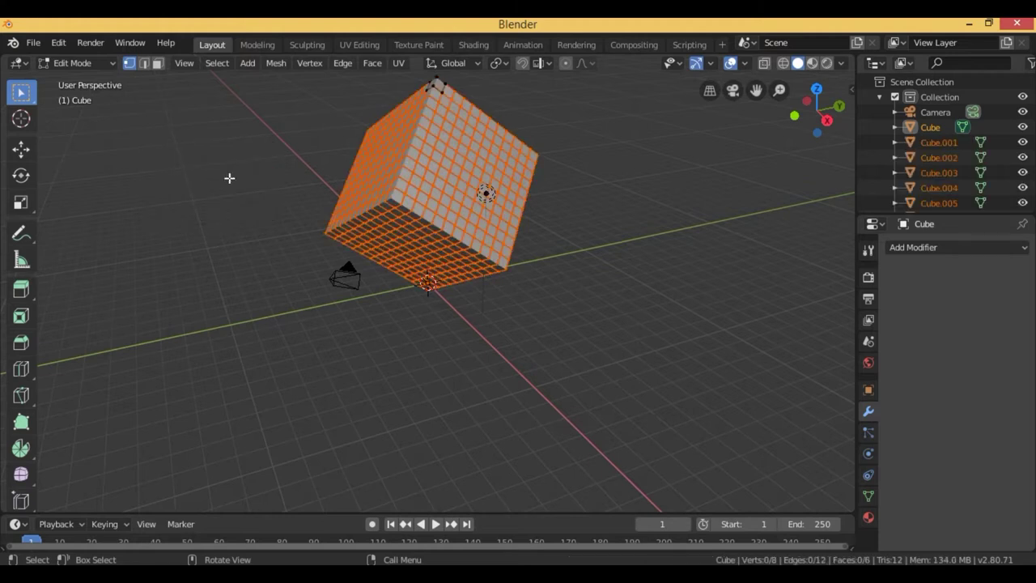
click(72, 64)
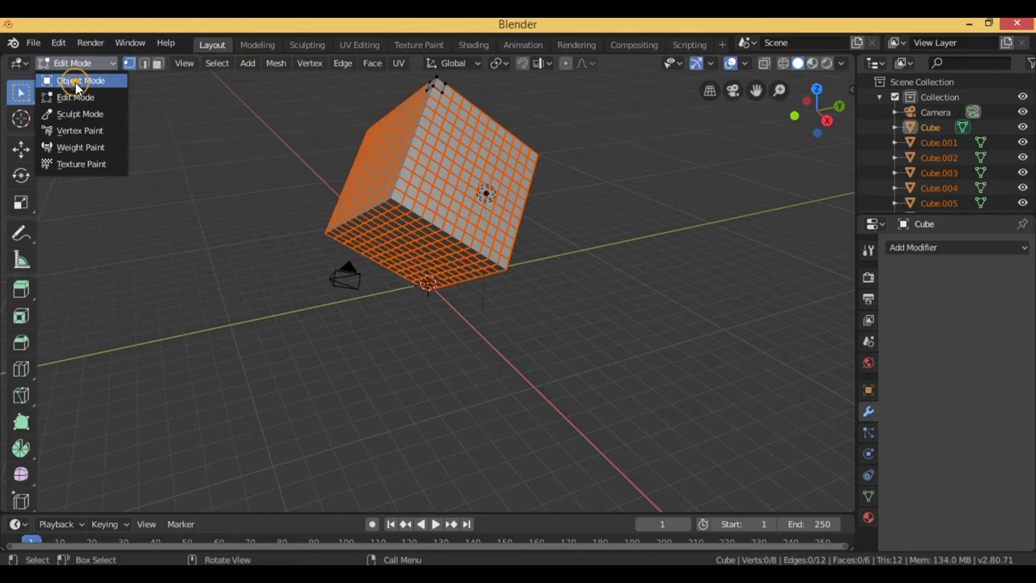
click(73, 80)
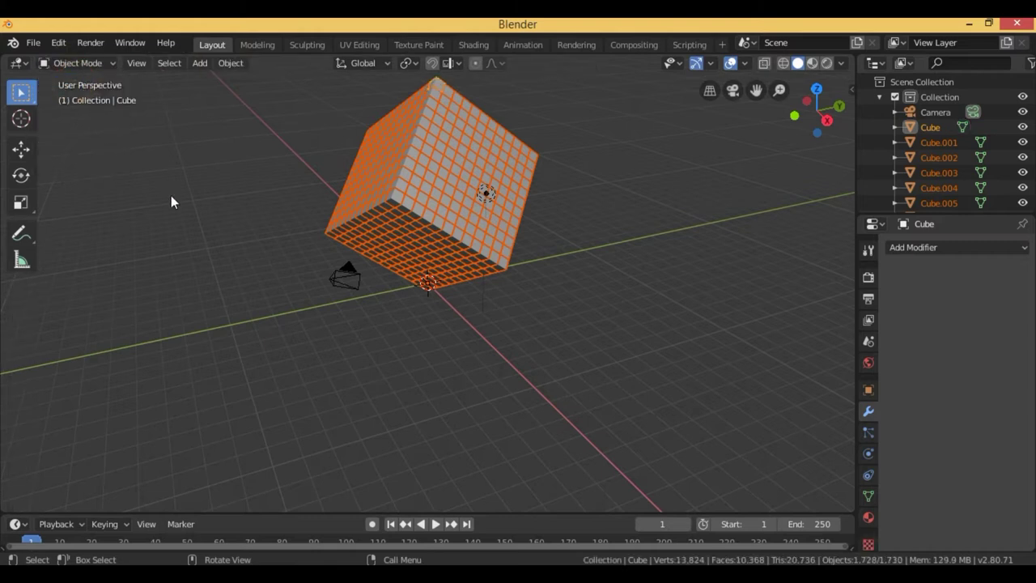
Set every separated piece's origin to its own geometry.
click(230, 63)
mouse_move(253, 96)
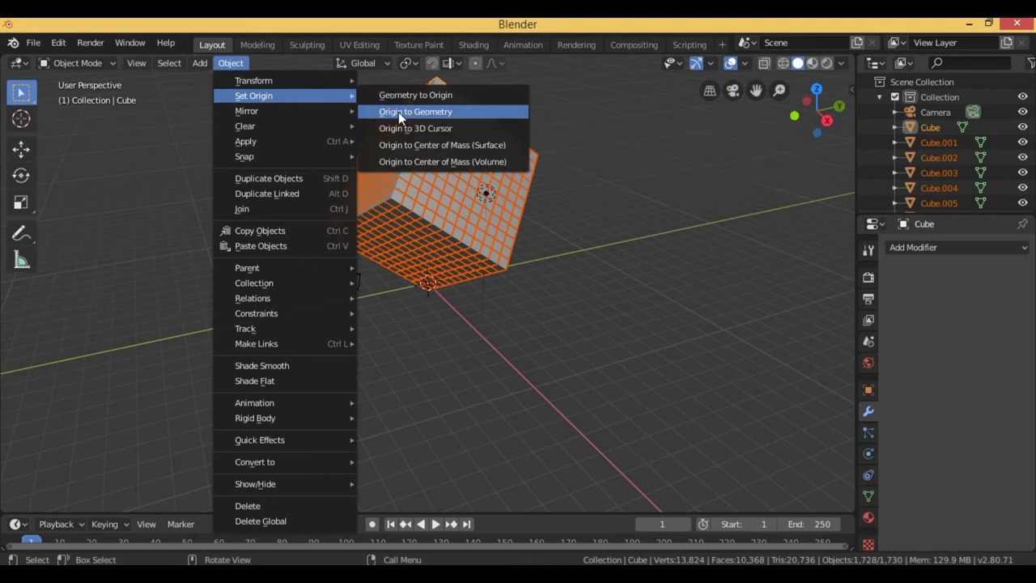
click(397, 112)
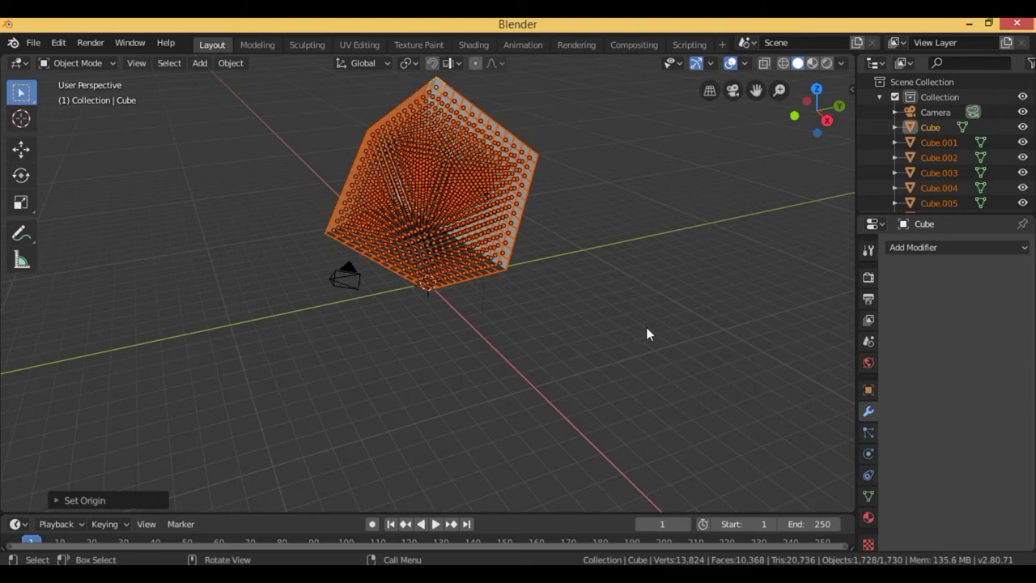
scroll(647, 331, up, 2)
scroll(677, 324, up, 2)
scroll(743, 313, up, 1)
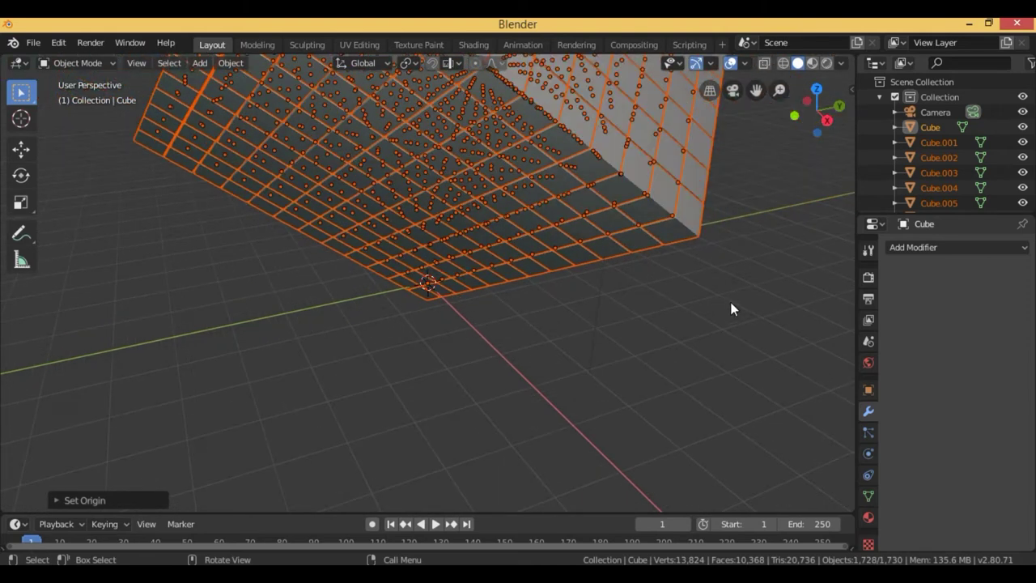
Make one small cube the active object.
key(shift)
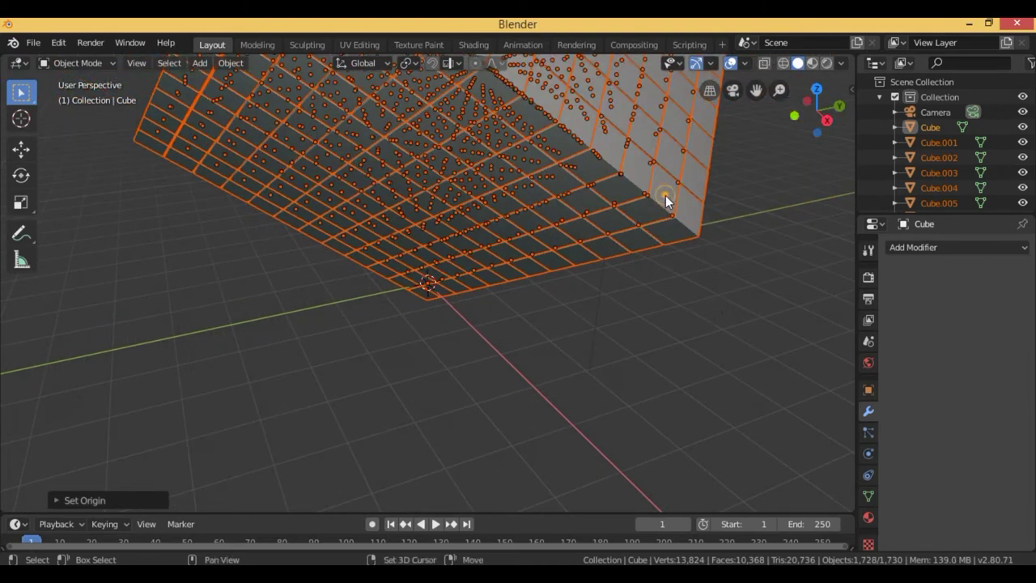
shift+click(667, 202)
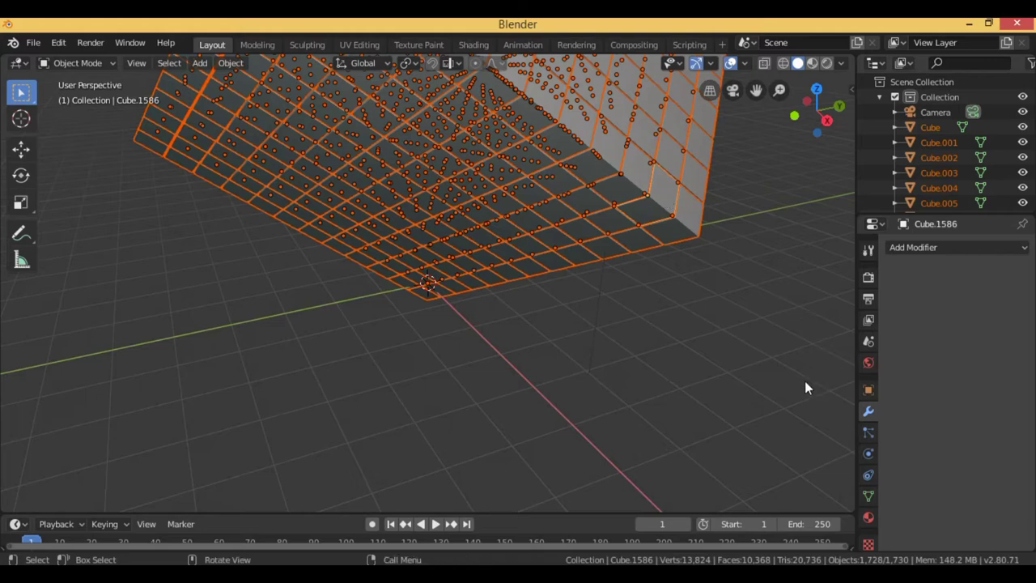
scroll(821, 422, up, 1)
scroll(822, 409, down, 3)
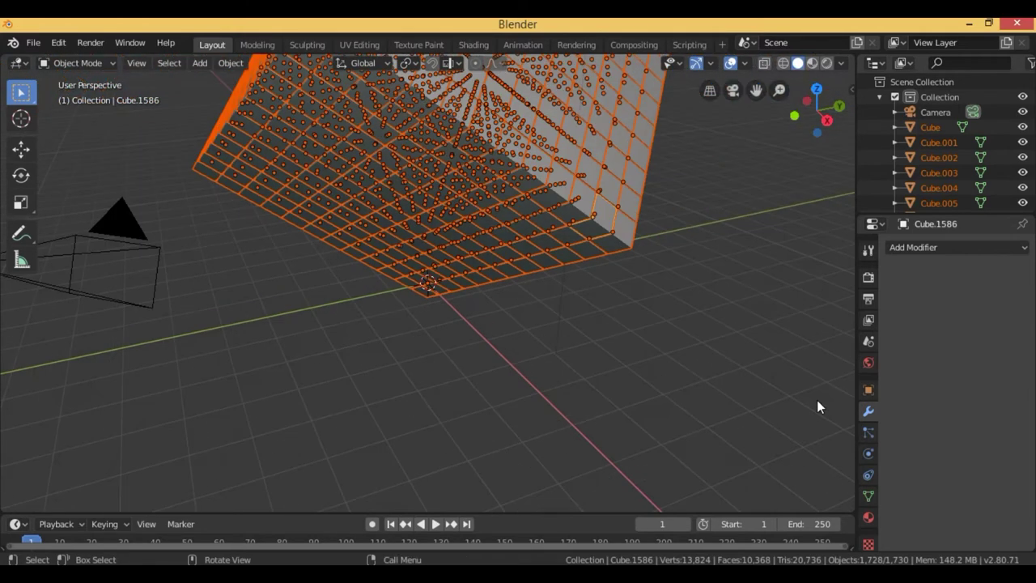
scroll(816, 399, down, 2)
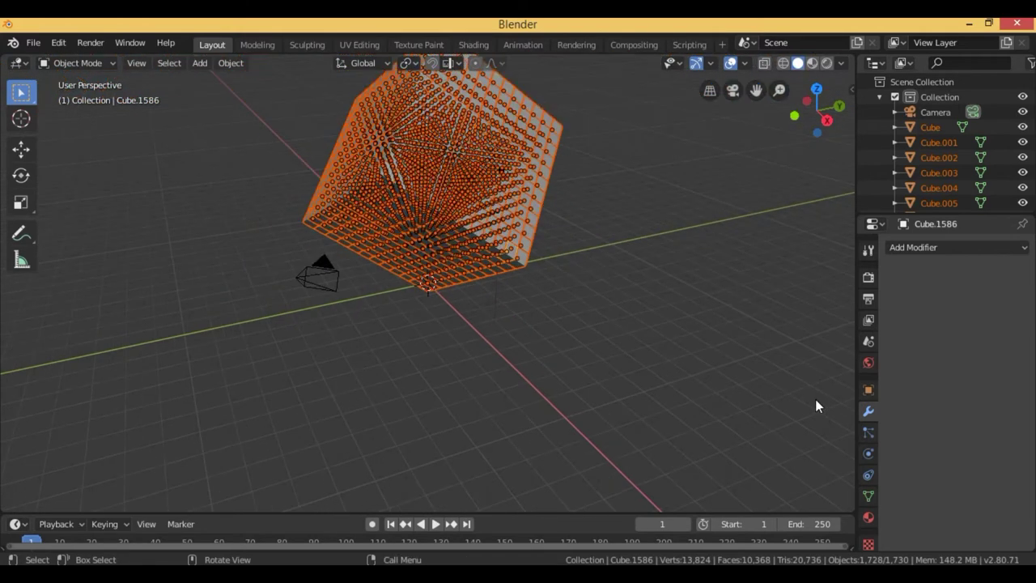
Enable Rigid Body physics on Cube.1586 and replace its default 1kg mass.
click(869, 455)
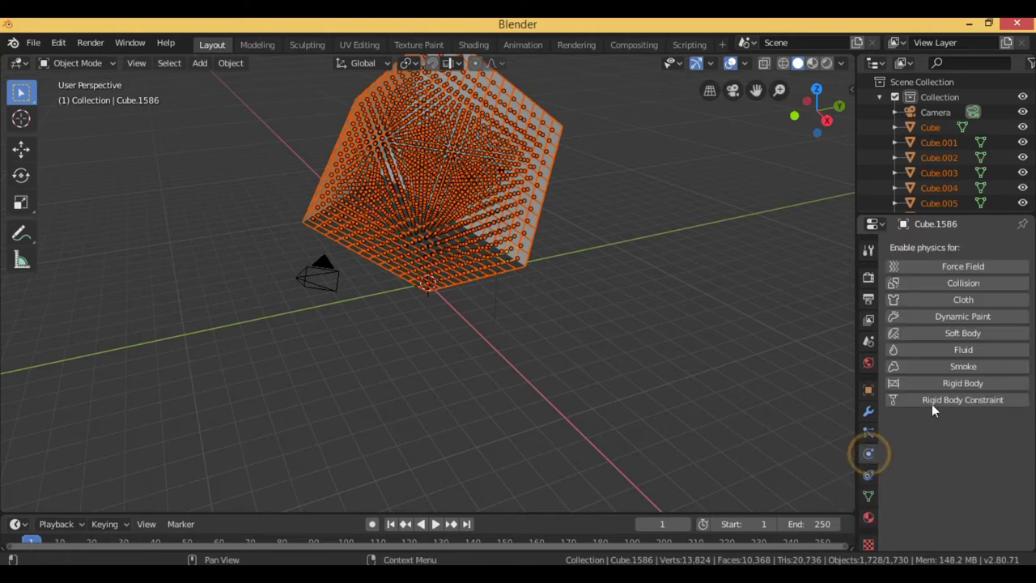
click(956, 385)
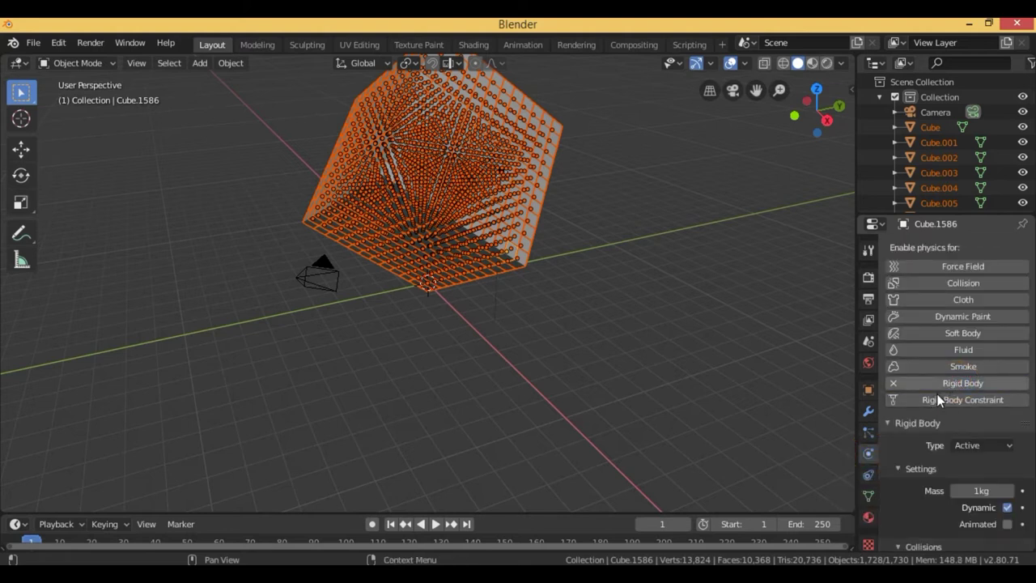
scroll(942, 401, down, 3)
click(965, 370)
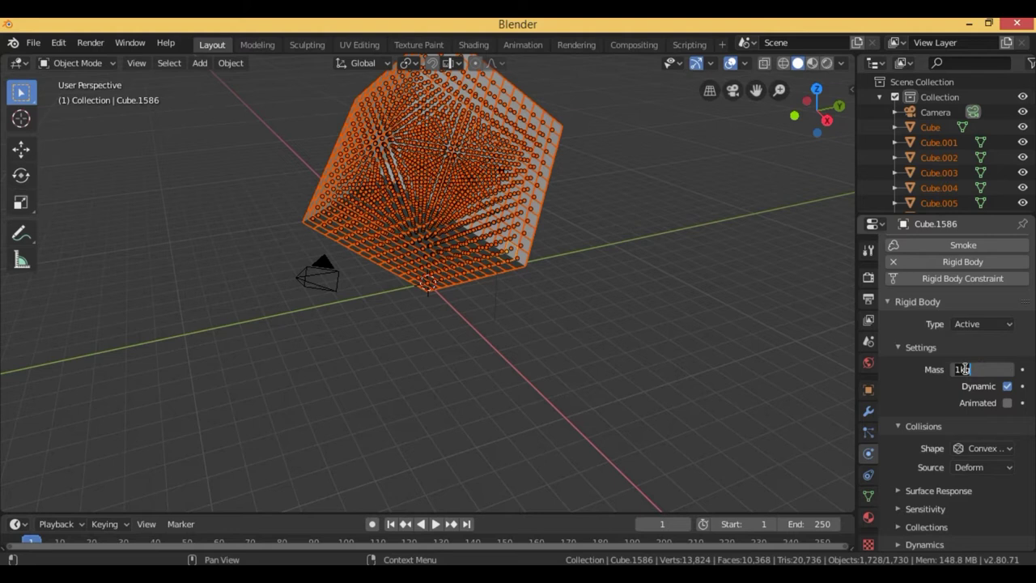
key(BackSpace)
text(10)
key(Return)
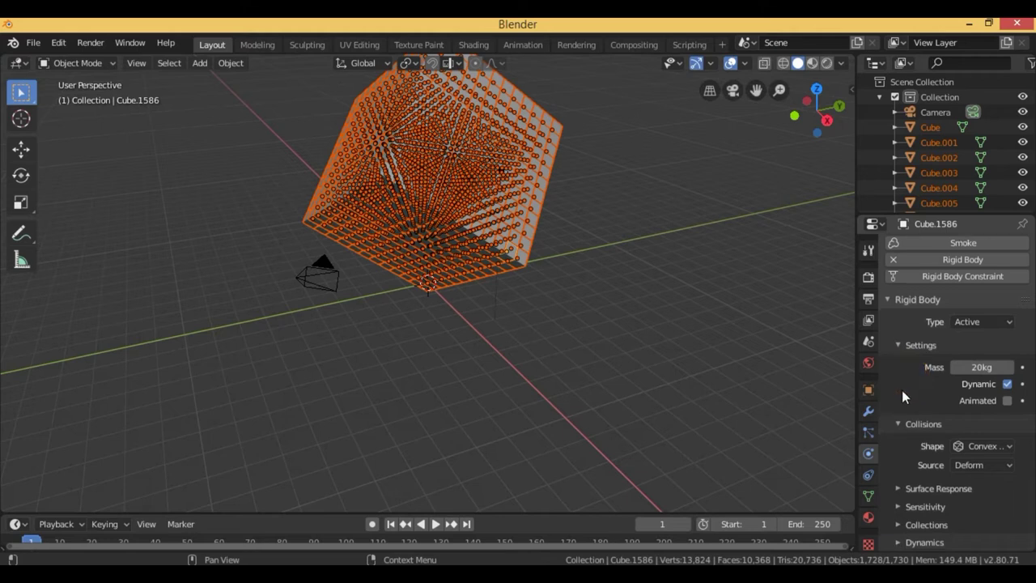
Set the rigid body collision shape to Box and friction to 1.000, with Dynamic kept on.
click(973, 446)
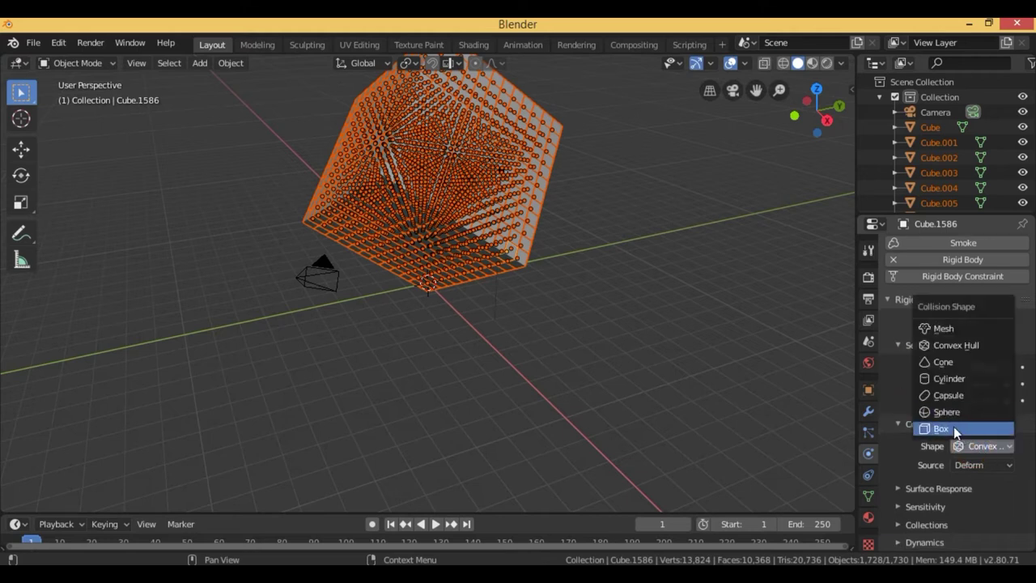
click(955, 426)
click(900, 404)
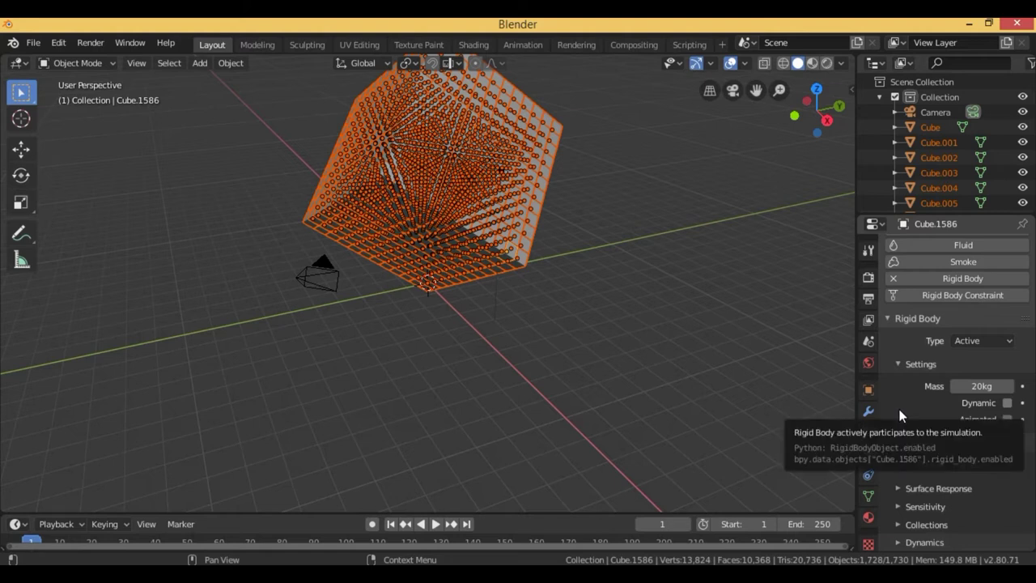
click(913, 489)
scroll(913, 457, down, 2)
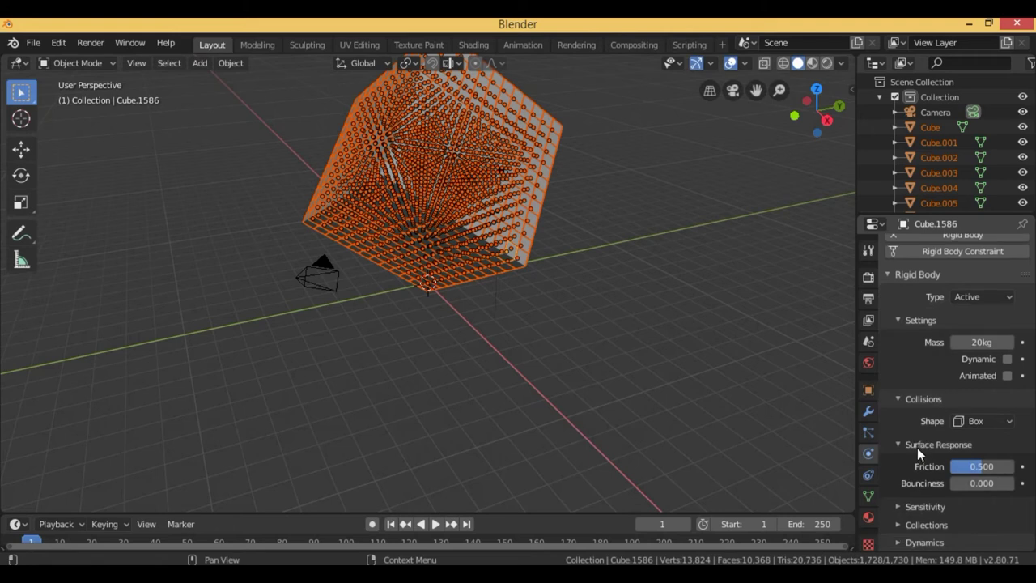
drag(969, 472, 1014, 472)
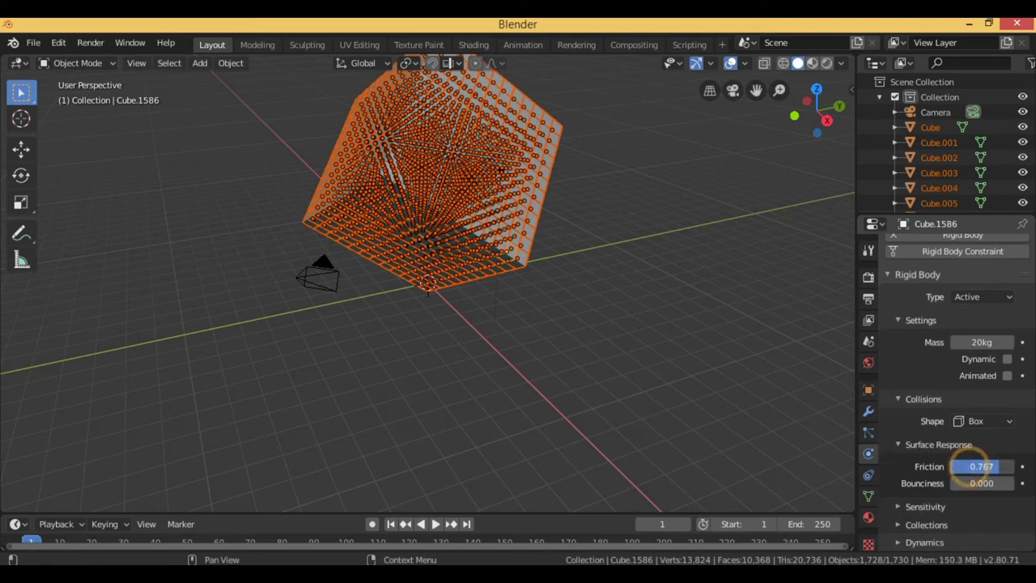
click(1007, 358)
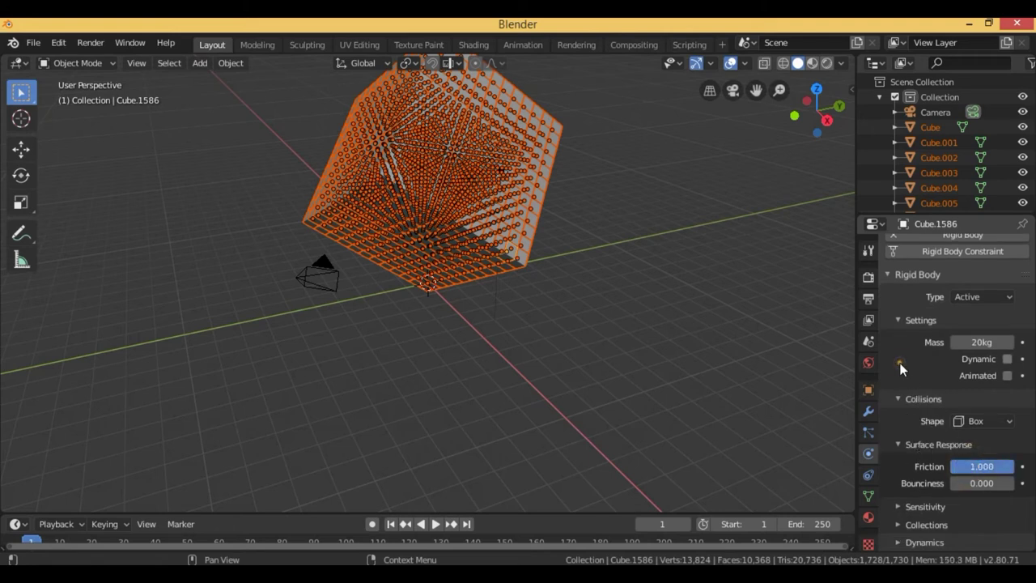
click(927, 543)
Set rigid body damping to 0.350 for translation and 0.600 for rotation.
scroll(923, 518, down, 3)
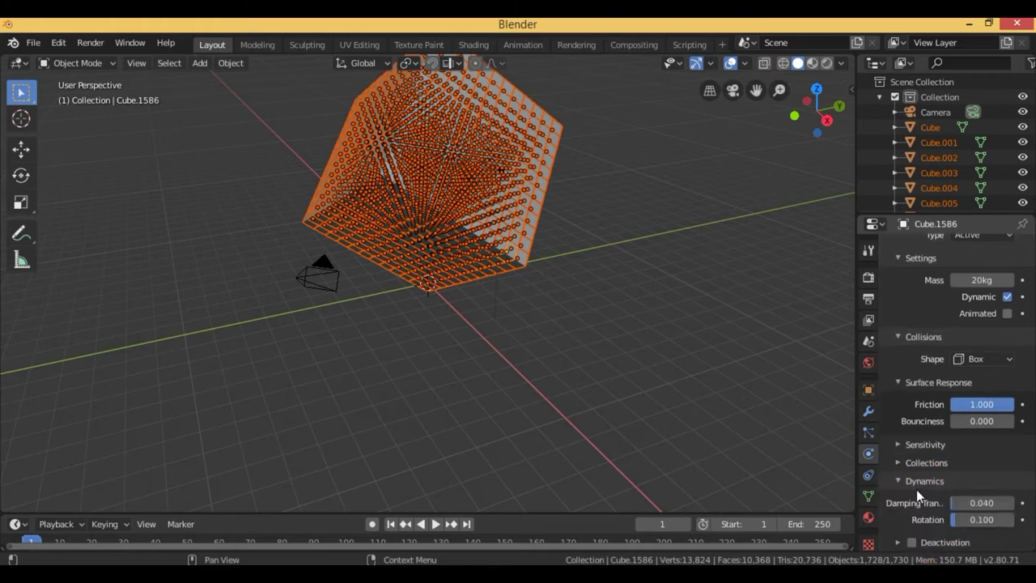
click(972, 499)
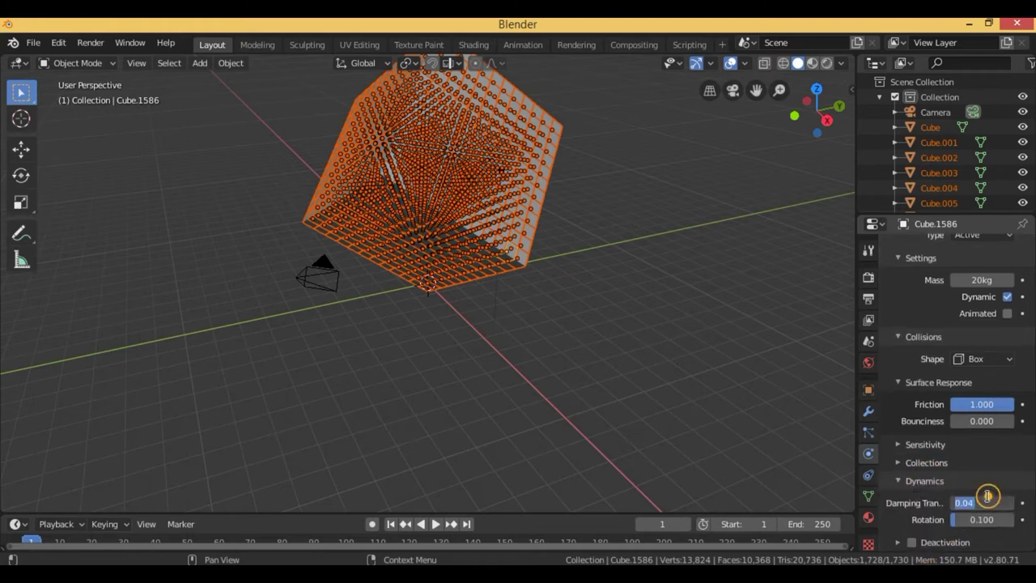
text(0)
key(Return)
click(976, 518)
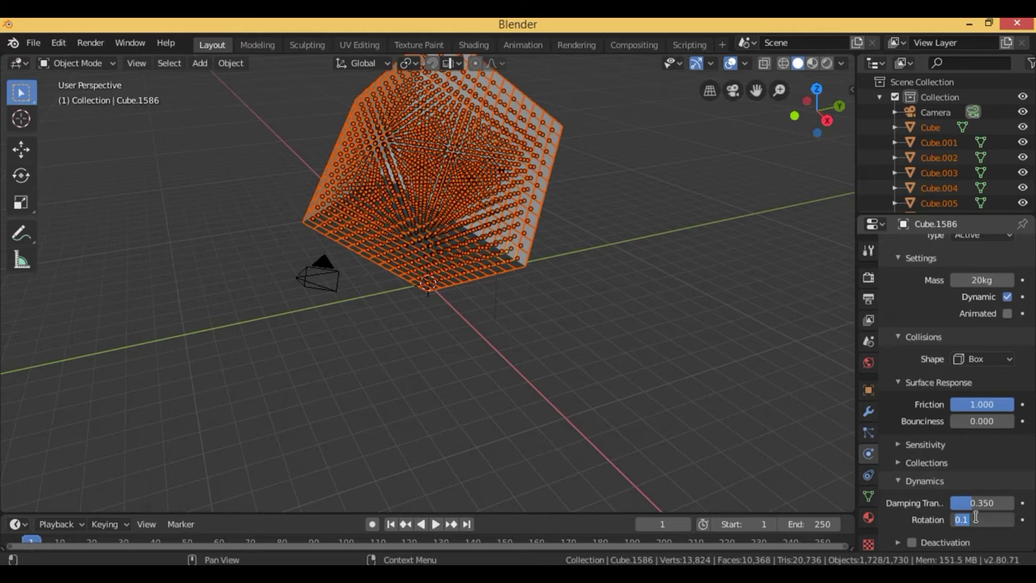
text(0.65)
key(Return)
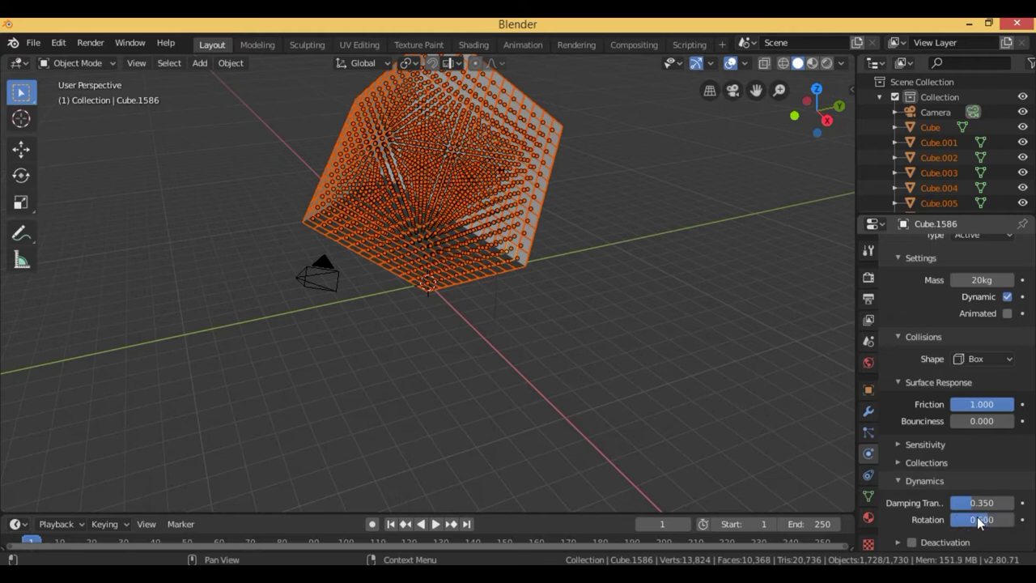
Toggle the collision margin on and then back off.
click(1004, 447)
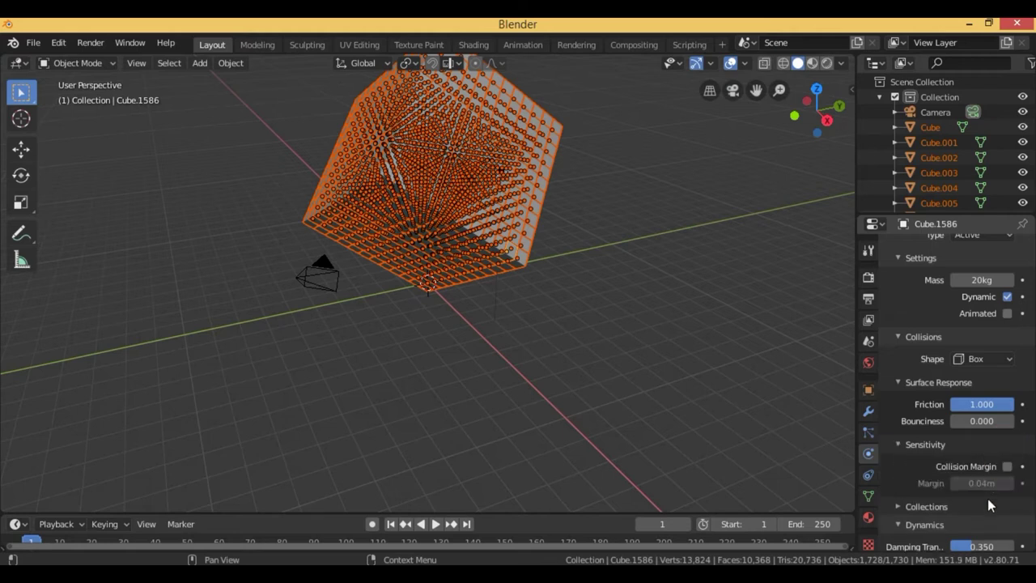
click(895, 467)
scroll(915, 461, down, 2)
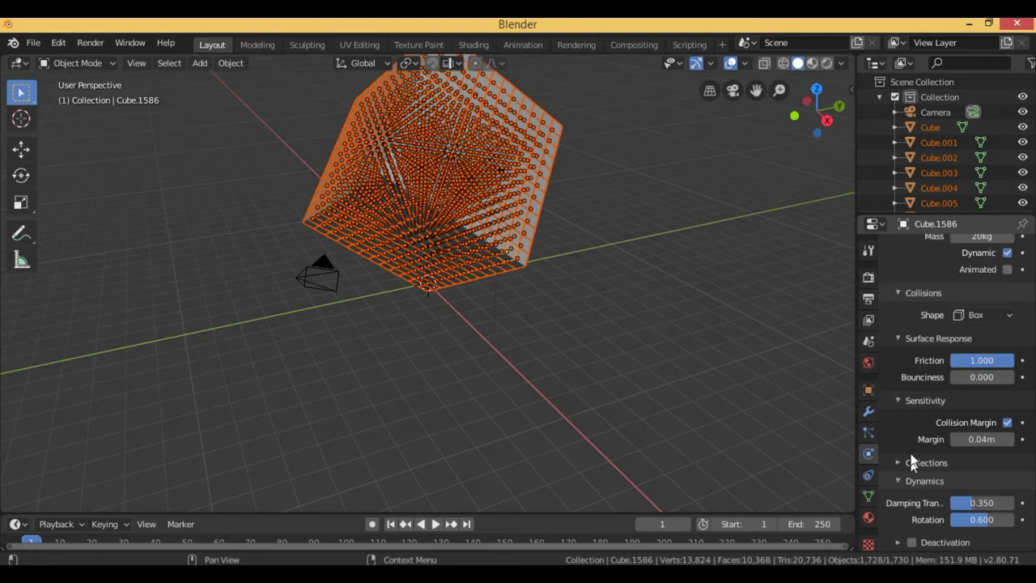
click(894, 424)
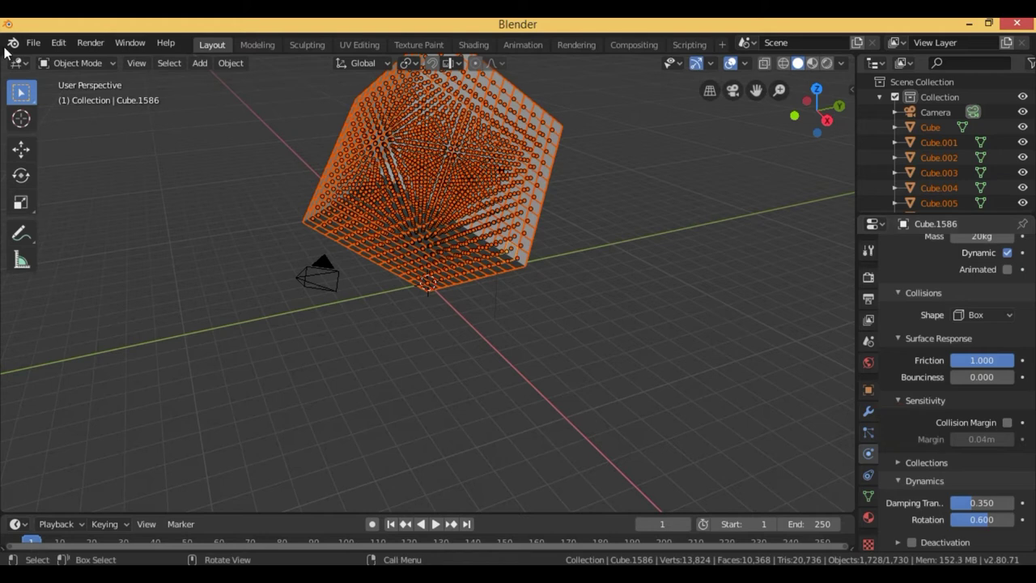
Deselect all 1,730 objects through the Object menu.
click(225, 65)
click(548, 361)
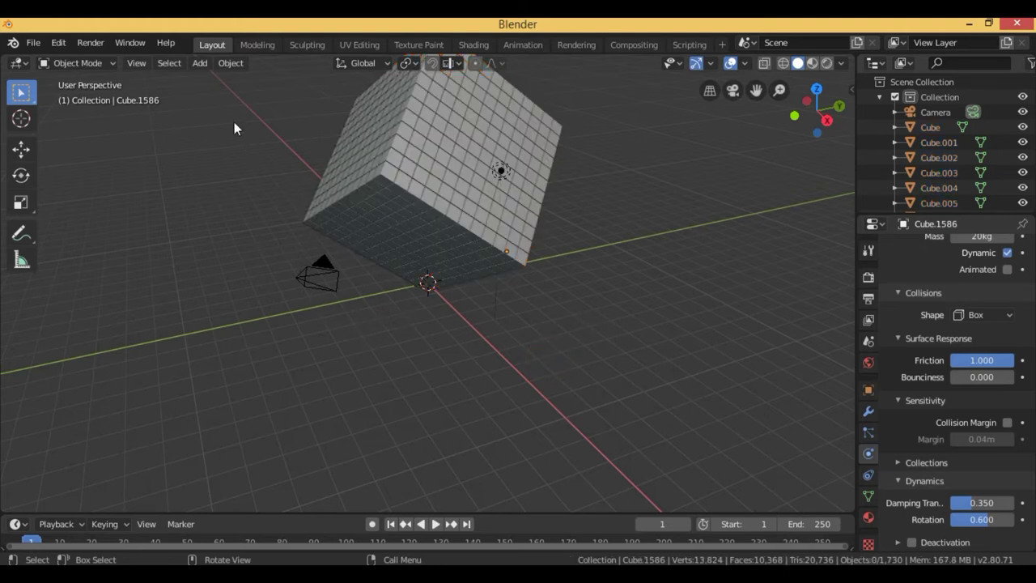
click(200, 64)
mouse_move(220, 80)
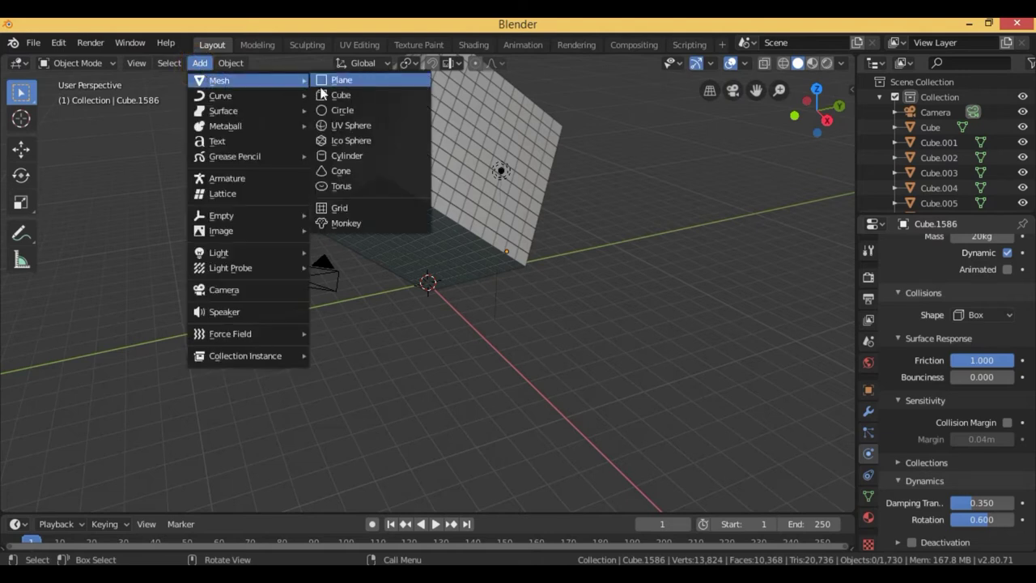
Add a plane and scale it up well beyond the cube grid.
click(336, 81)
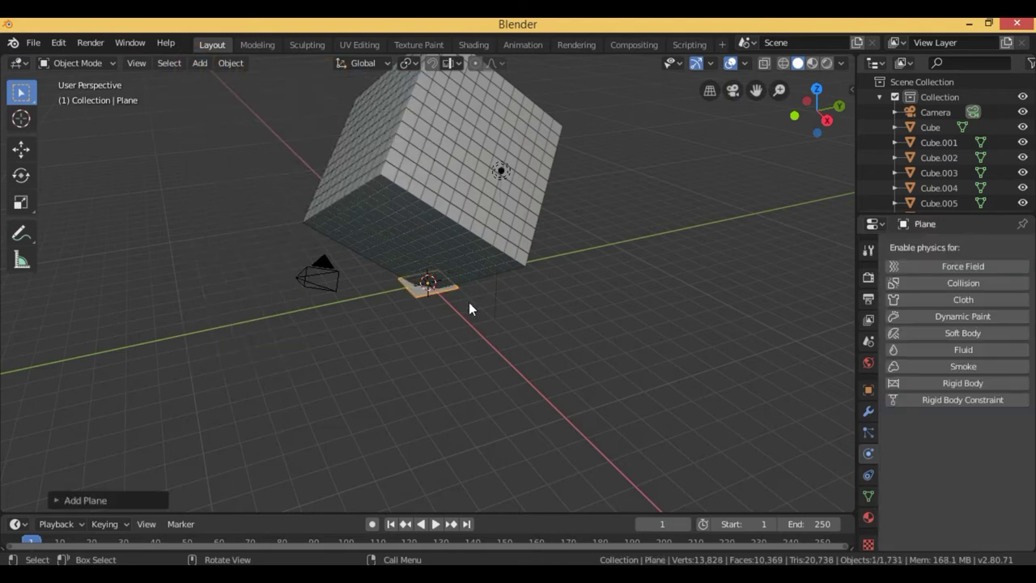
key(s)
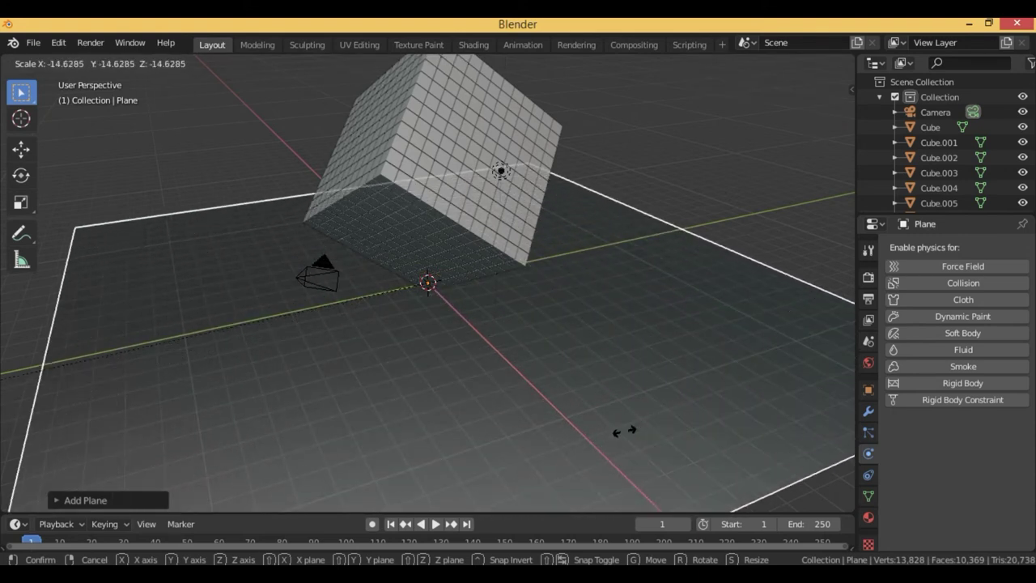
click(513, 455)
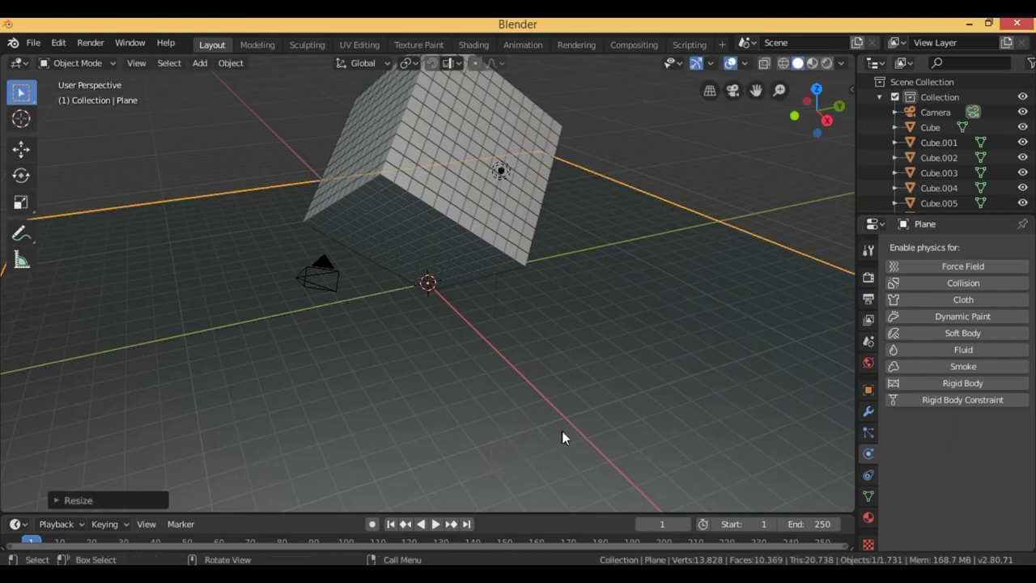
scroll(568, 431, down, 3)
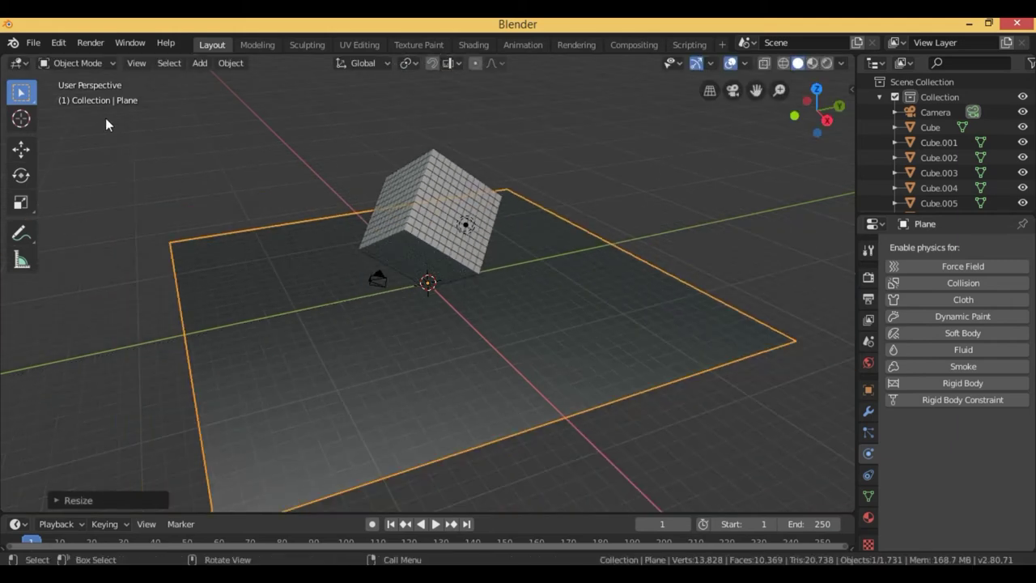
Lower the plane along Z beneath the cube block.
click(21, 148)
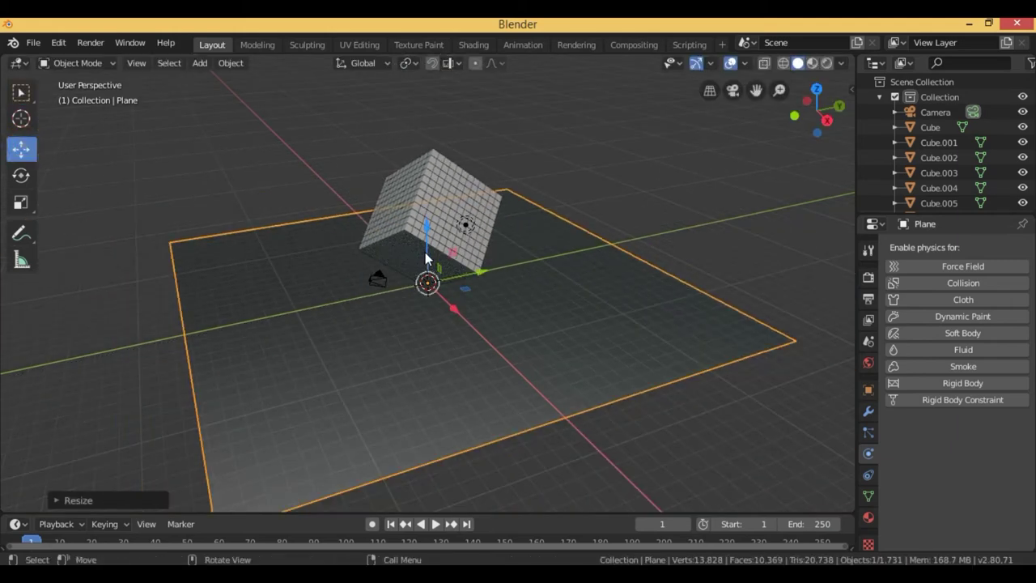
drag(427, 244, 411, 311)
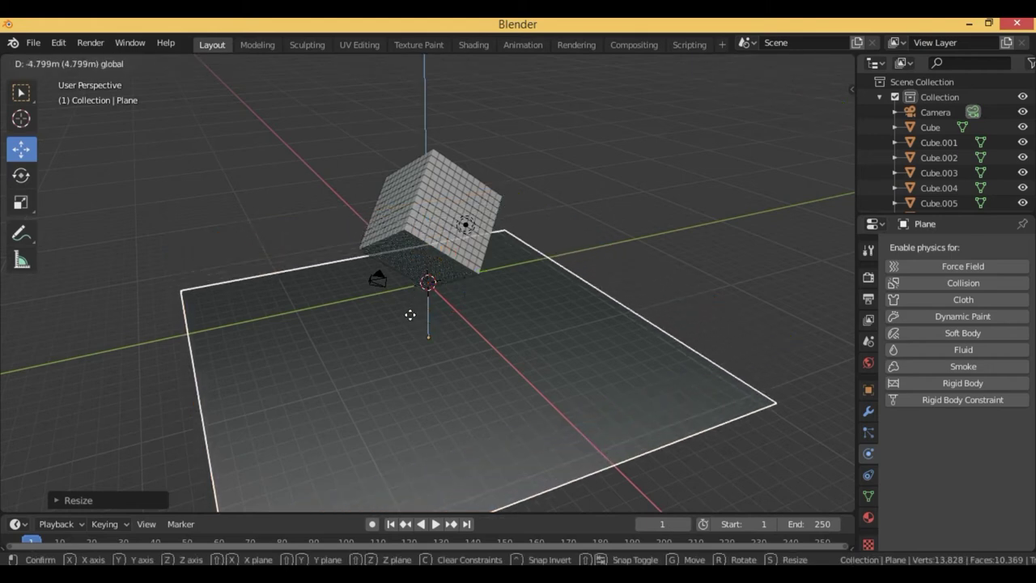
drag(412, 310, 398, 351)
mouse_move(691, 306)
middle_down()
mouse_move(652, 329)
mouse_move(450, 314)
mouse_move(541, 320)
mouse_move(594, 296)
mouse_move(632, 303)
middle_up()
scroll(632, 299, down, 2)
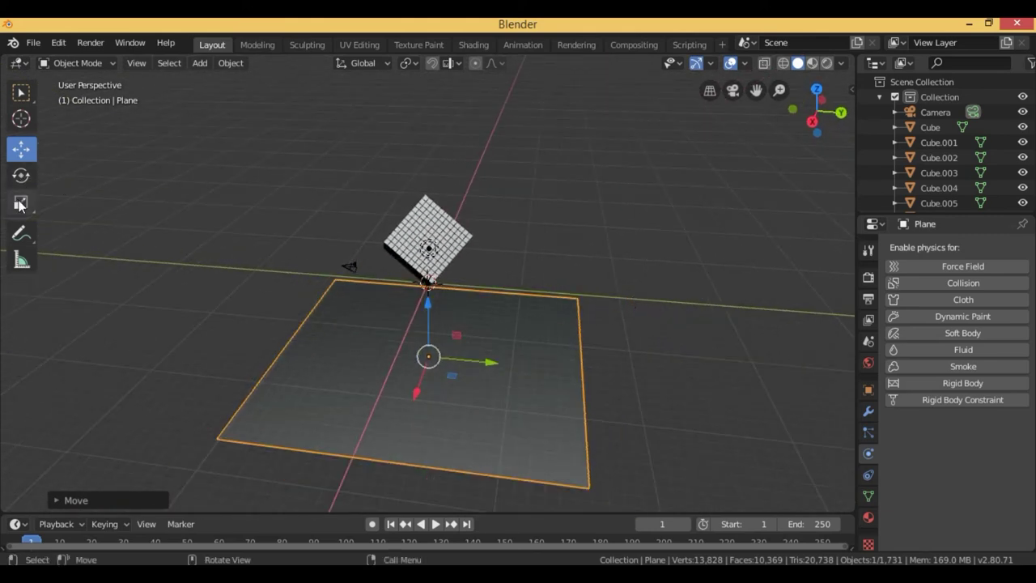
Enlarge the plane again to about twice its size.
click(20, 204)
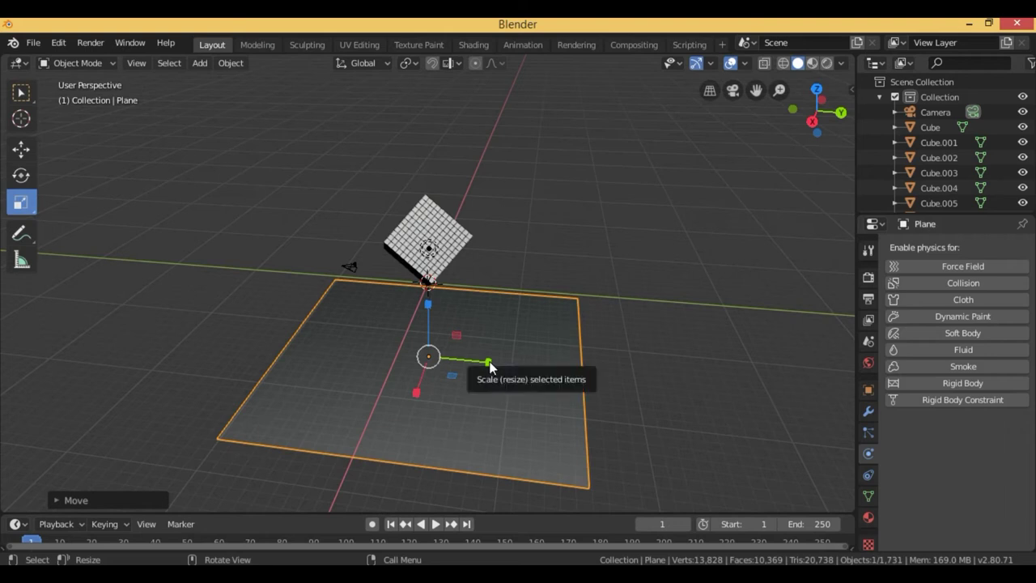
click(23, 95)
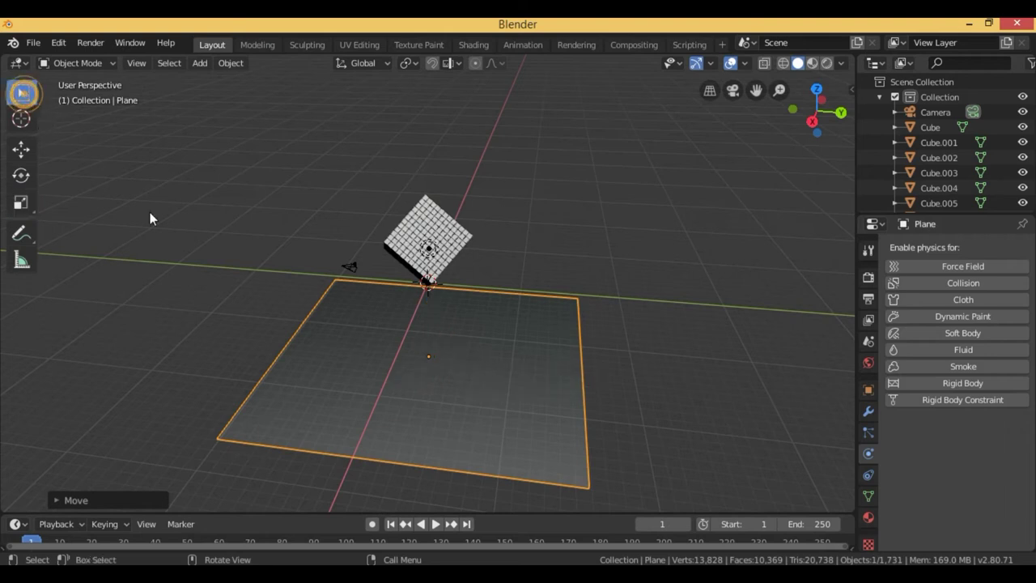
key(s)
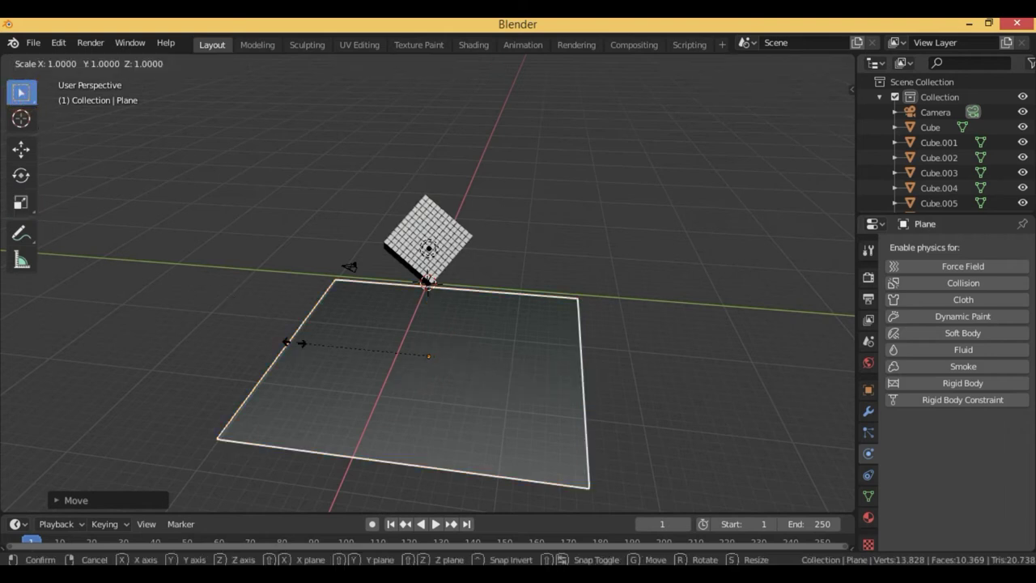
click(142, 385)
mouse_move(582, 390)
middle_down()
mouse_move(473, 430)
mouse_move(399, 401)
mouse_move(431, 376)
mouse_move(447, 382)
middle_up()
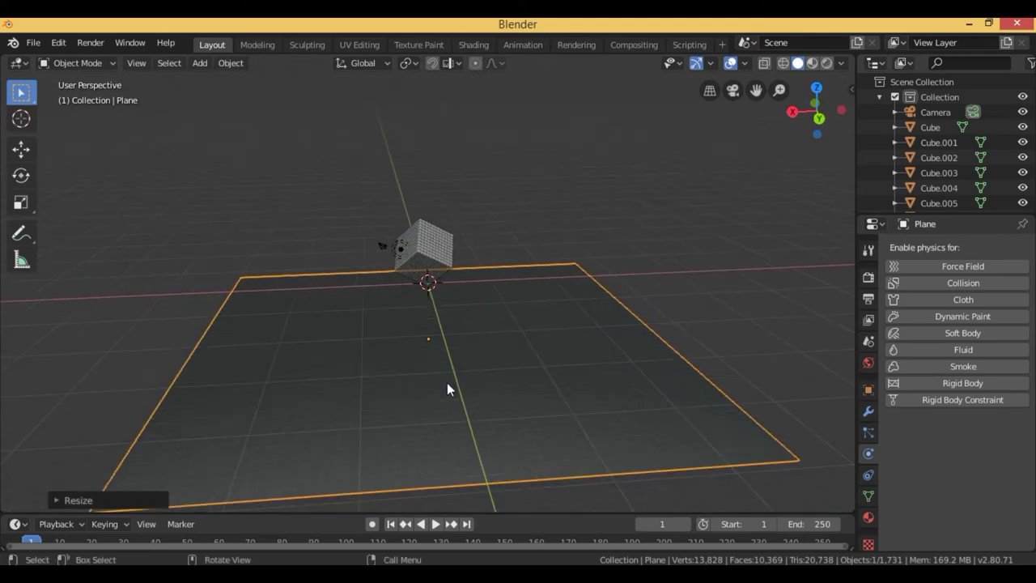
scroll(447, 382, down, 2)
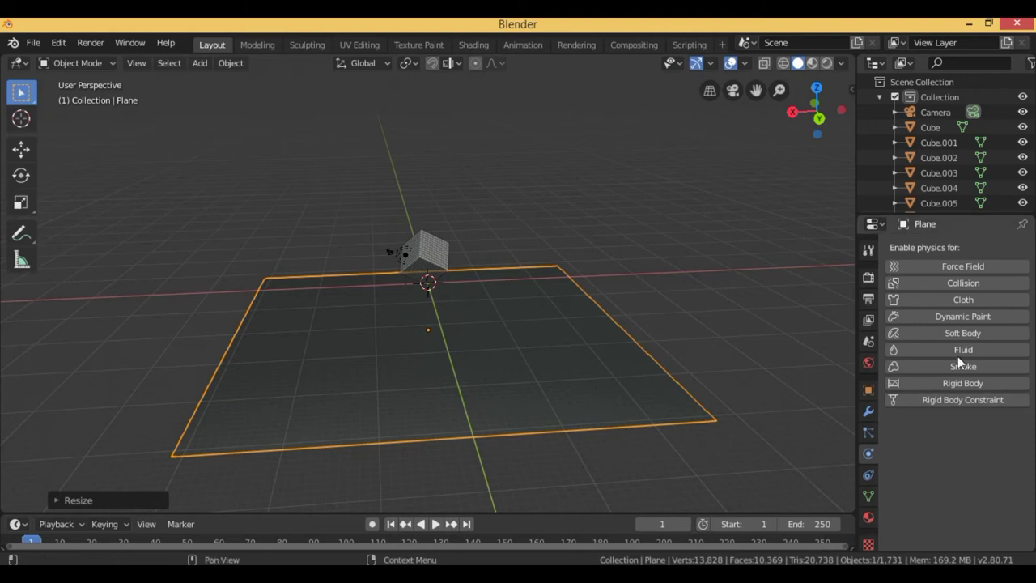
Add Passive rigid body physics to the floor plane with a Mesh collision shape.
click(961, 384)
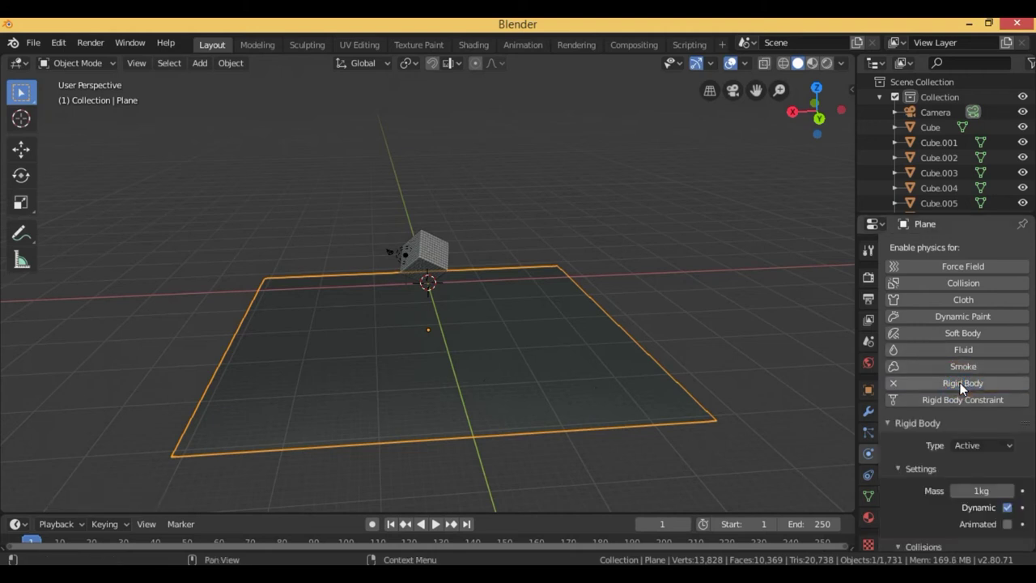
click(970, 444)
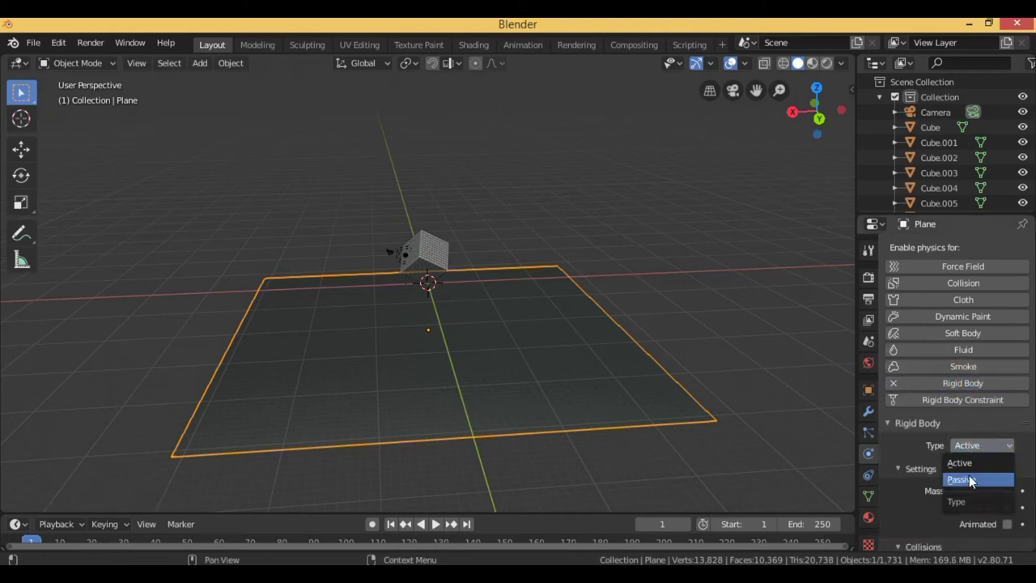
click(964, 478)
scroll(910, 454, down, 3)
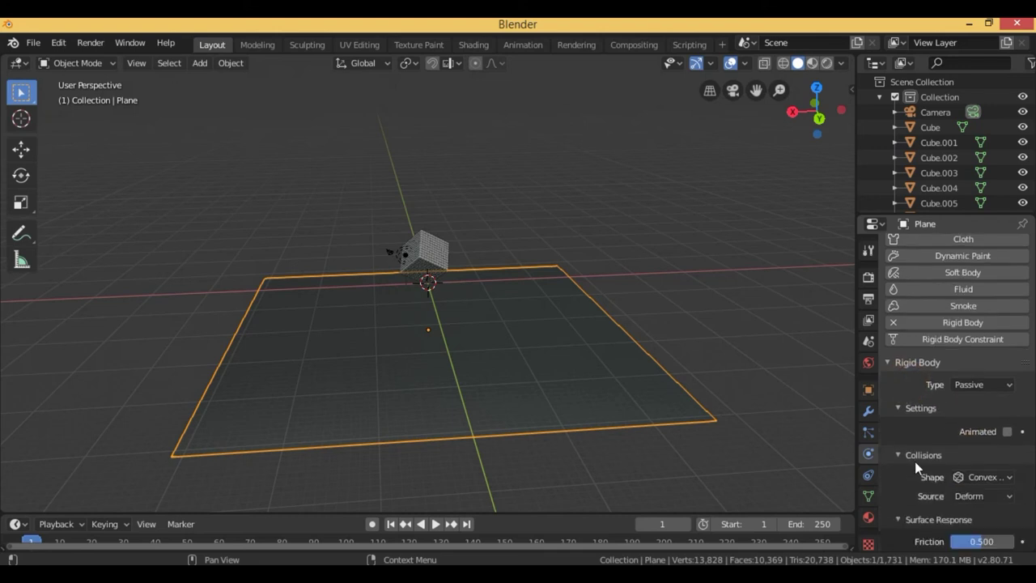
click(972, 476)
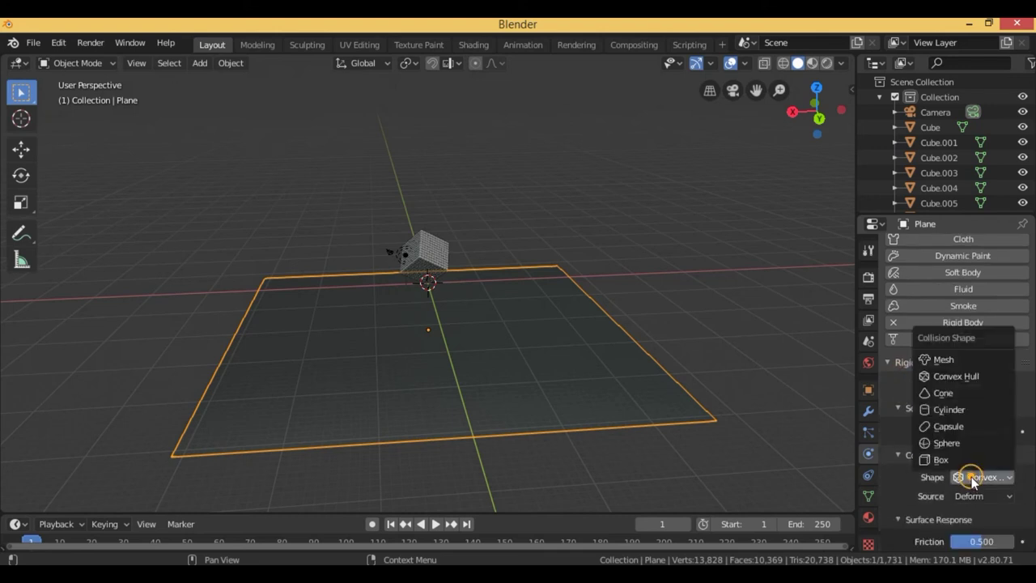
click(943, 359)
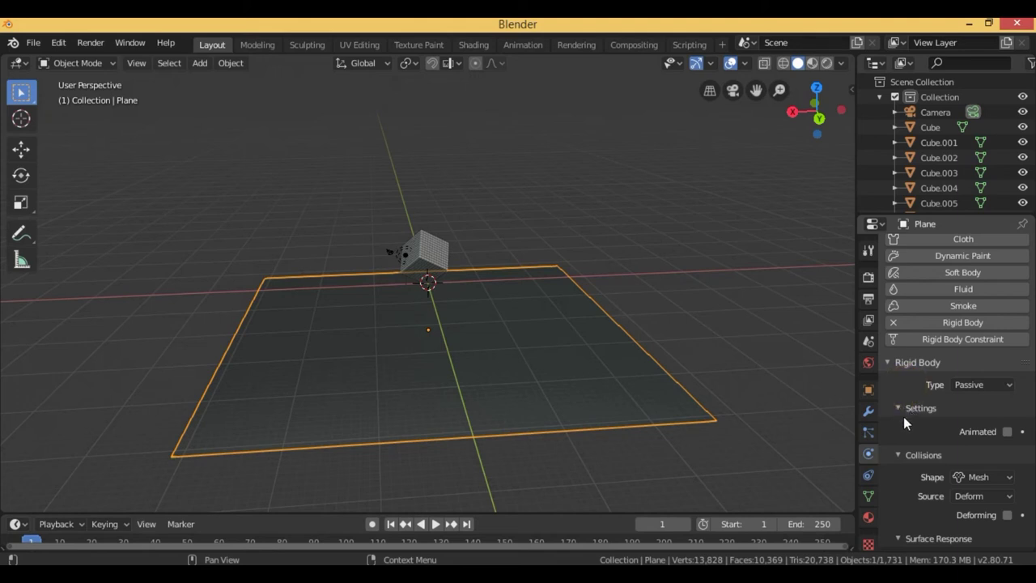
click(868, 342)
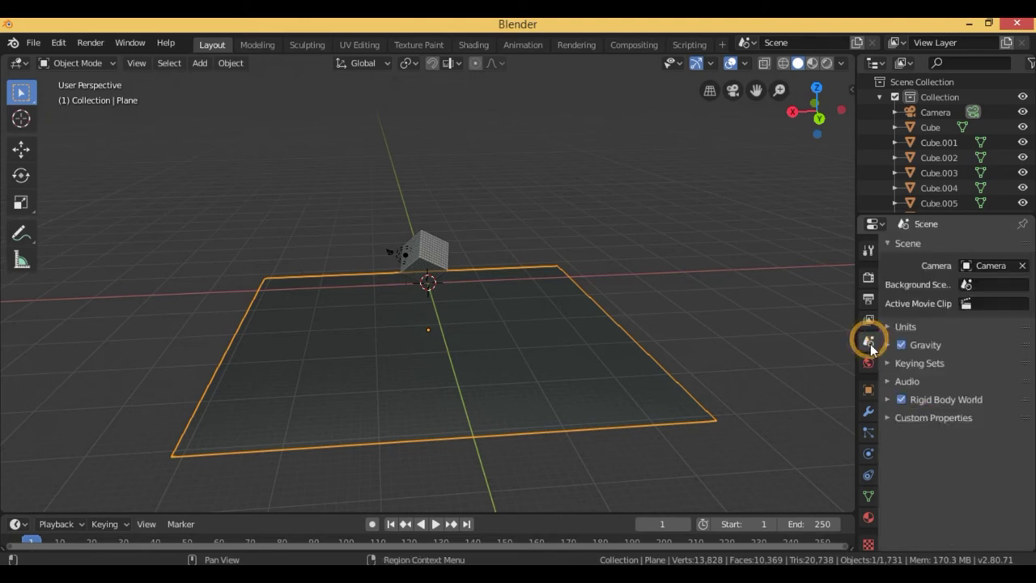
Set the Rigid Body World steps per second to 500.
click(888, 405)
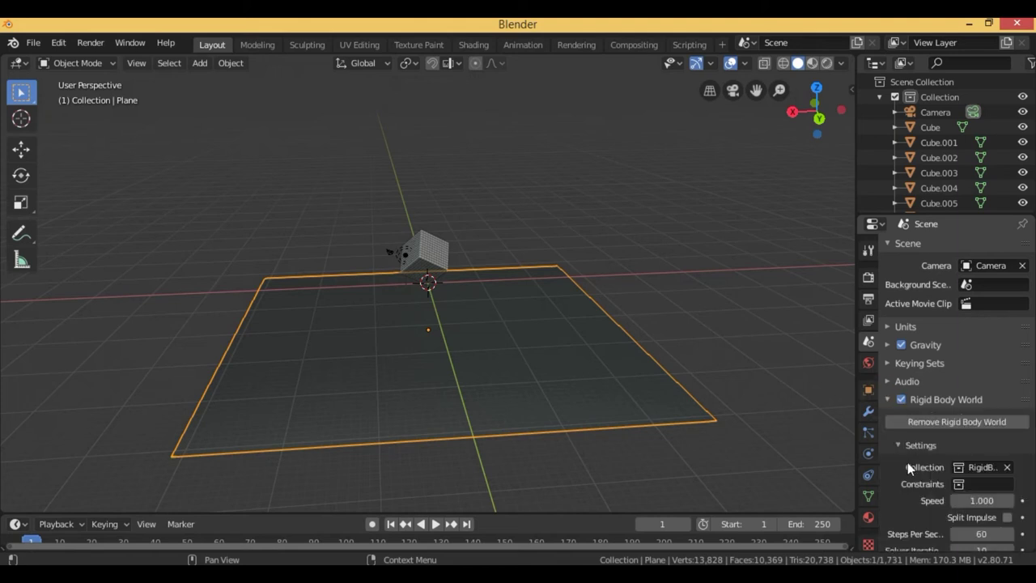
scroll(908, 463, down, 2)
click(985, 467)
text(500)
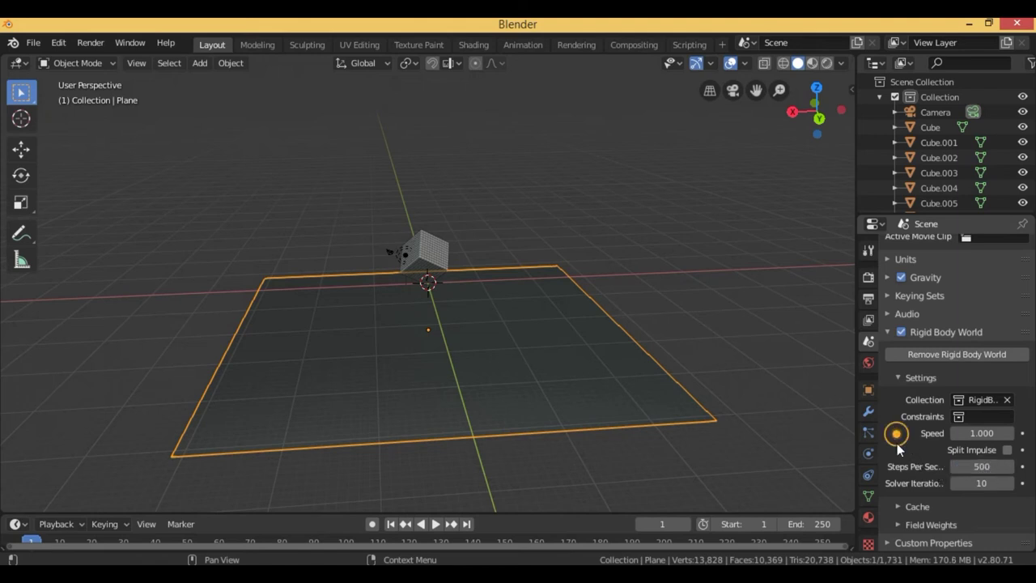
Bake the rigid body cache to store all 250 simulation frames.
click(901, 506)
scroll(901, 503, down, 4)
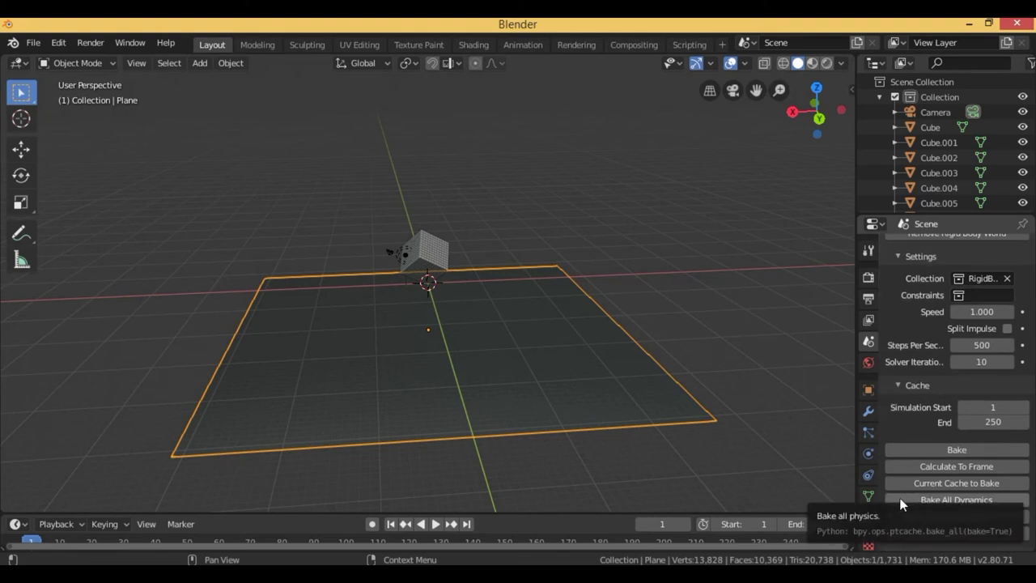
click(949, 449)
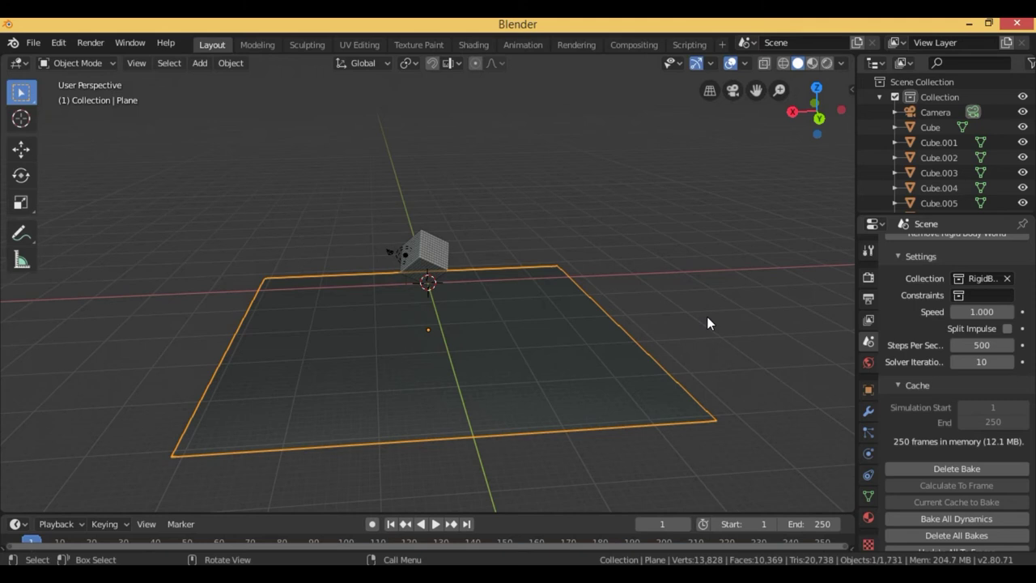
click(684, 309)
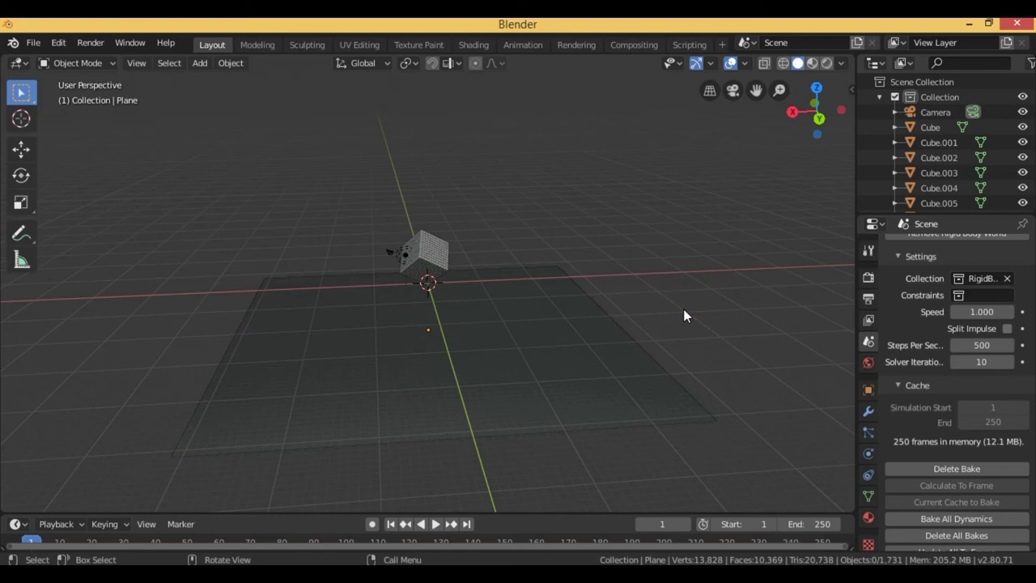
Play the baked simulation and orbit lower to watch the cube block scatter across the floor.
key(space)
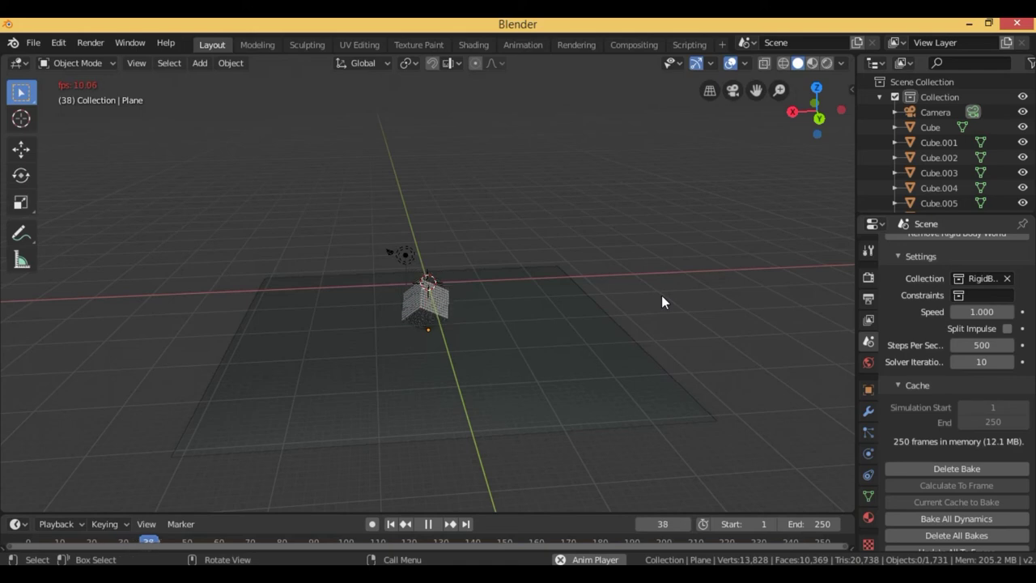
scroll(664, 302, up, 3)
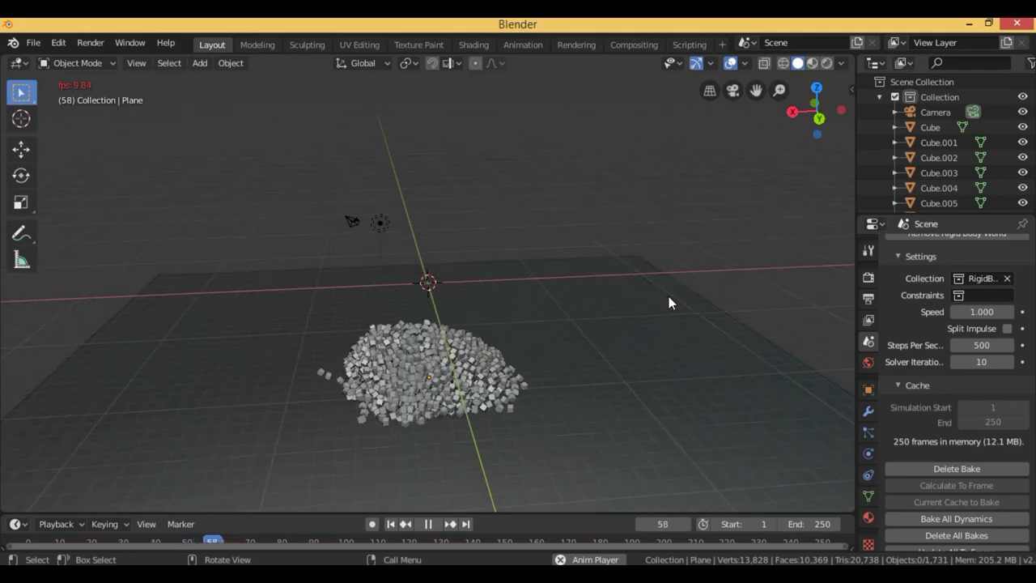
scroll(673, 298, down, 1)
scroll(676, 301, up, 3)
scroll(676, 301, up, 1)
scroll(679, 301, down, 2)
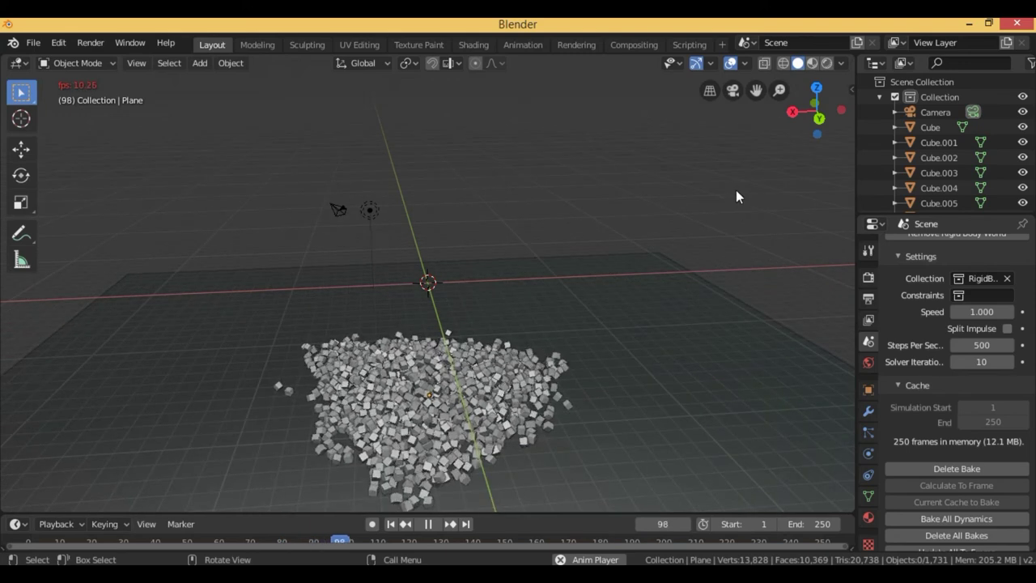
middle_drag(743, 208, 729, 169)
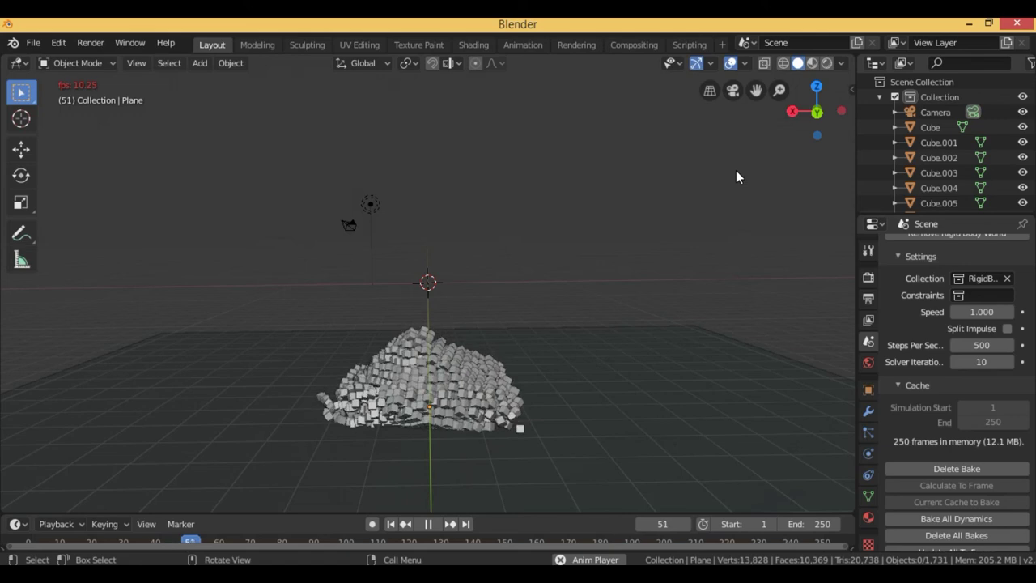
scroll(752, 183, down, 3)
scroll(752, 183, up, 5)
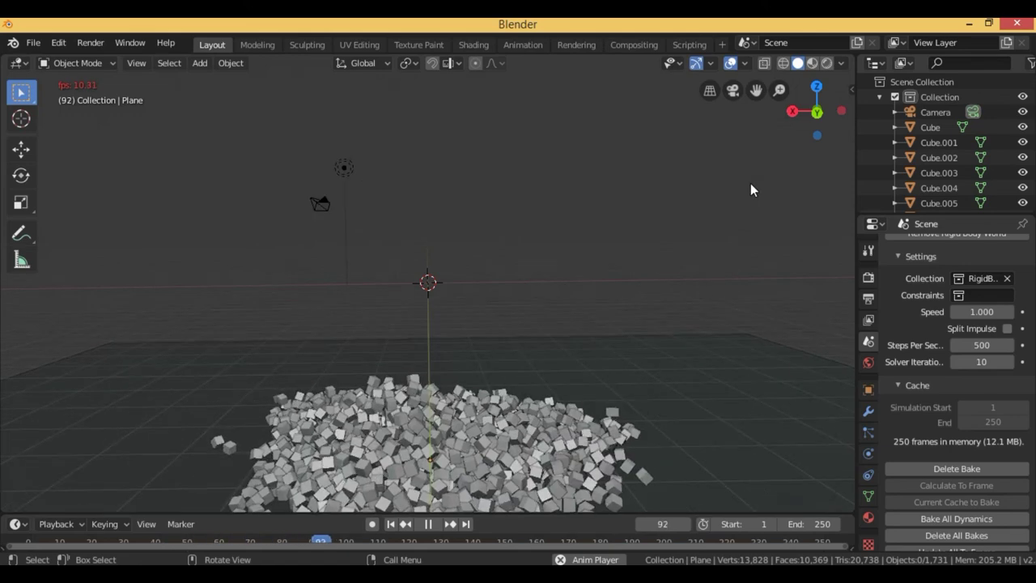
mouse_move(742, 183)
middle_down()
mouse_move(756, 102)
mouse_move(732, 171)
mouse_move(734, 160)
middle_up()
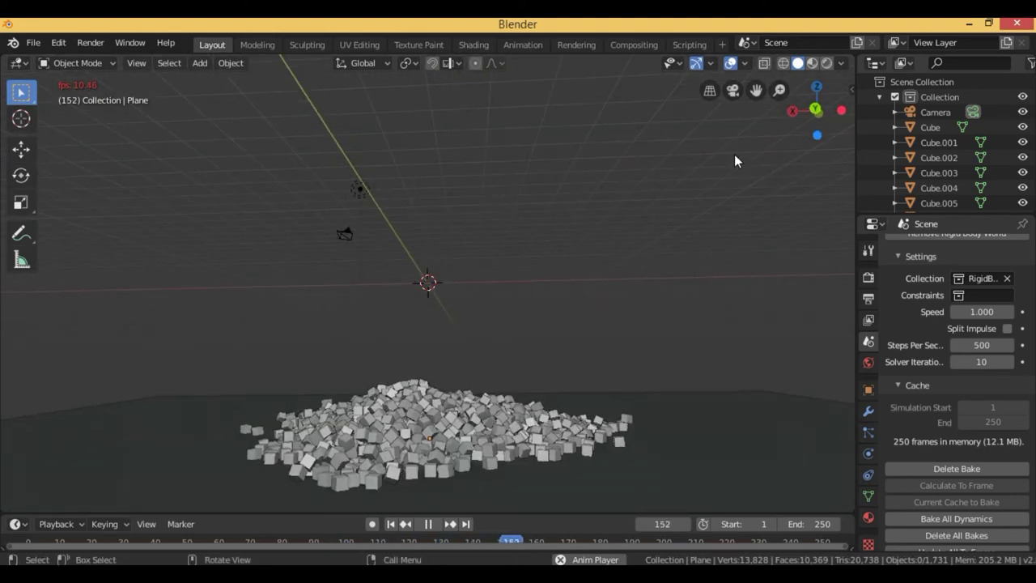